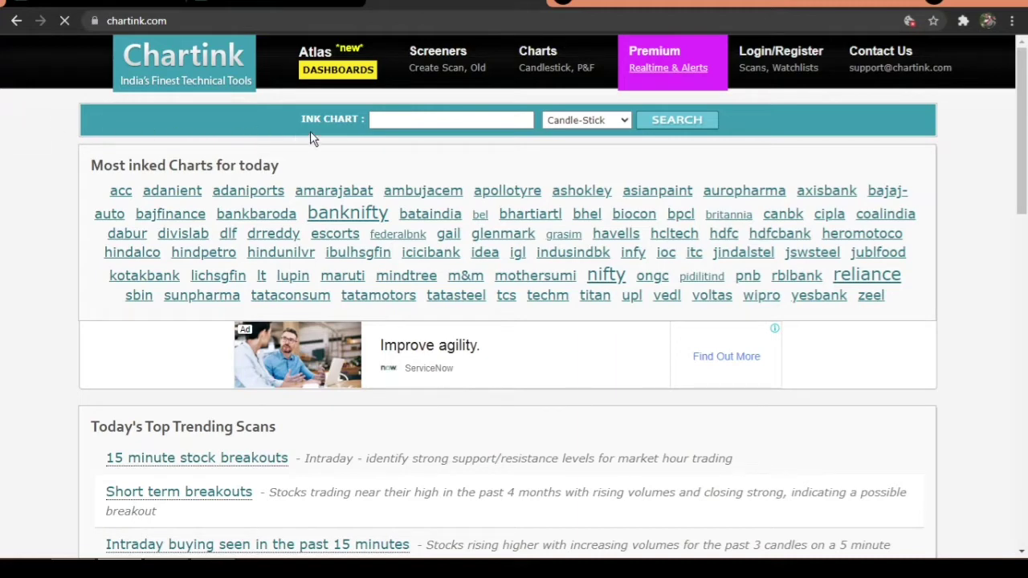
Look through the home page's most inked charts and today's top trending scans, and open the nifty chart.
scroll(293, 195, down, 1)
scroll(321, 121, up, 1)
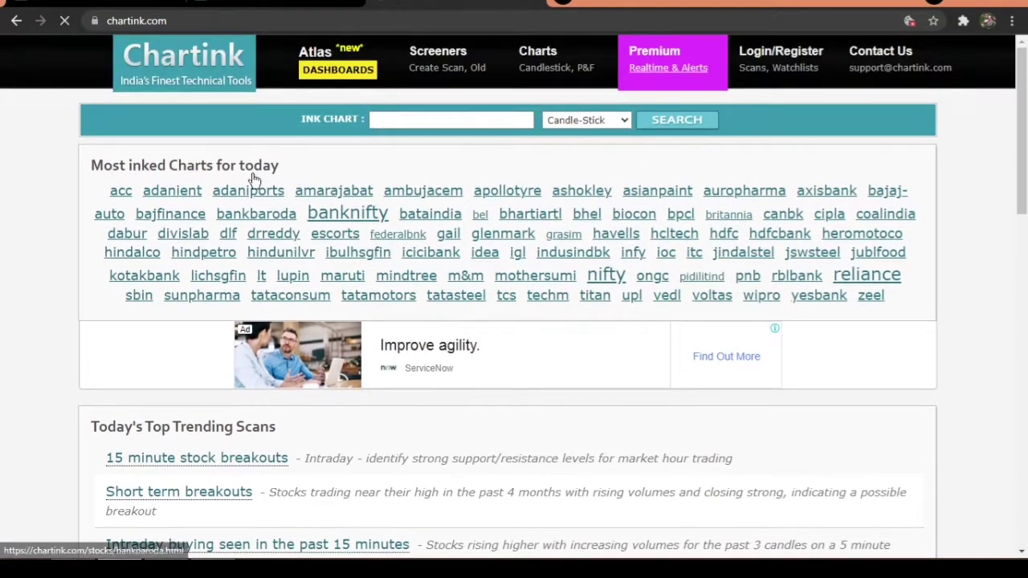
click(372, 118)
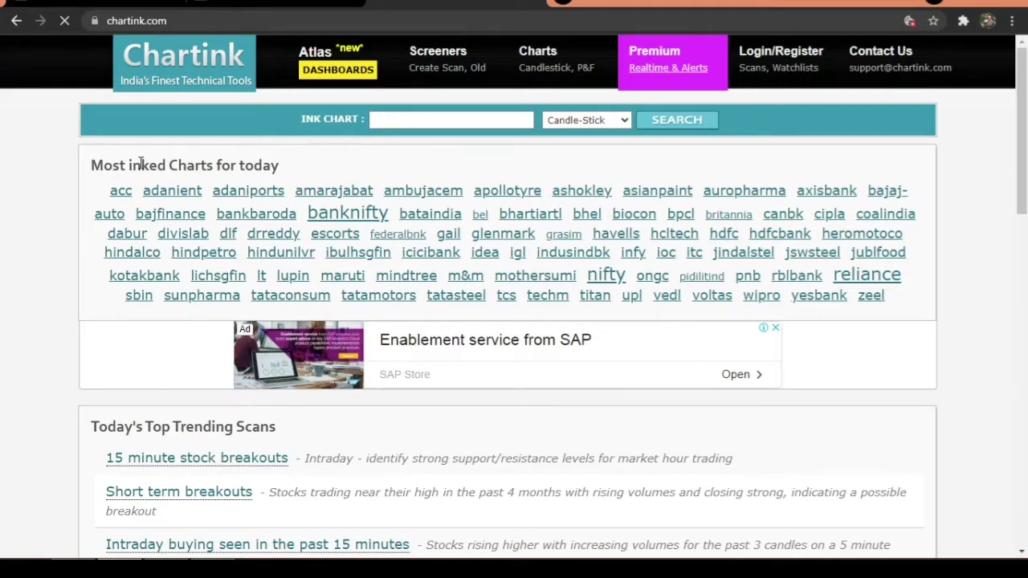
scroll(141, 191, down, 4)
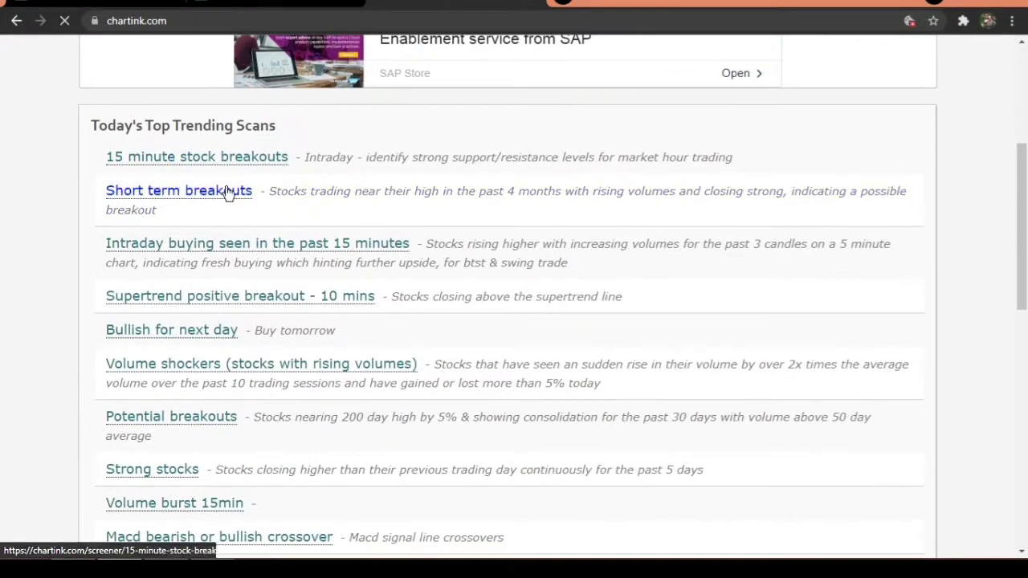
click(226, 161)
scroll(273, 161, down, 7)
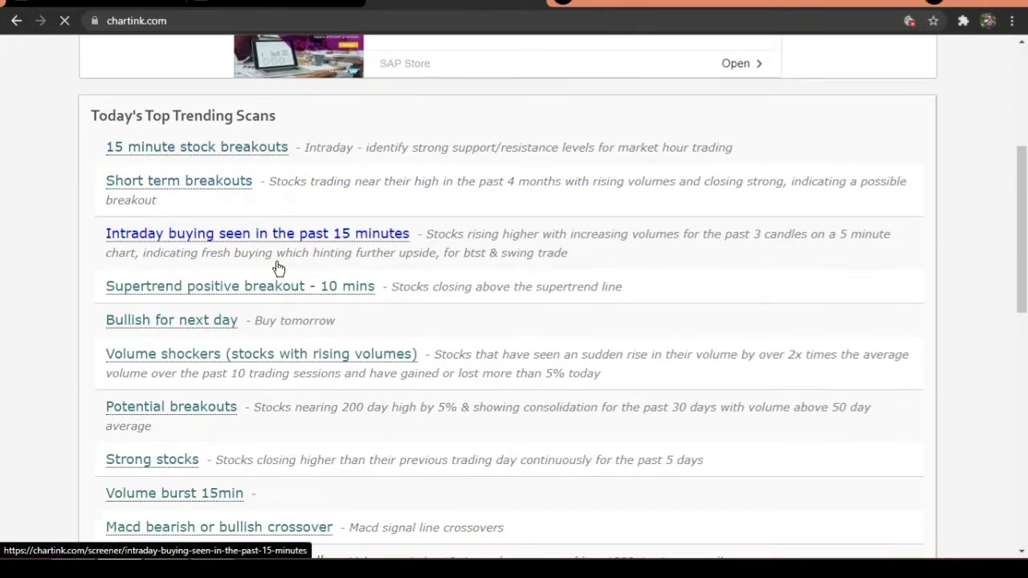
scroll(184, 330, up, 11)
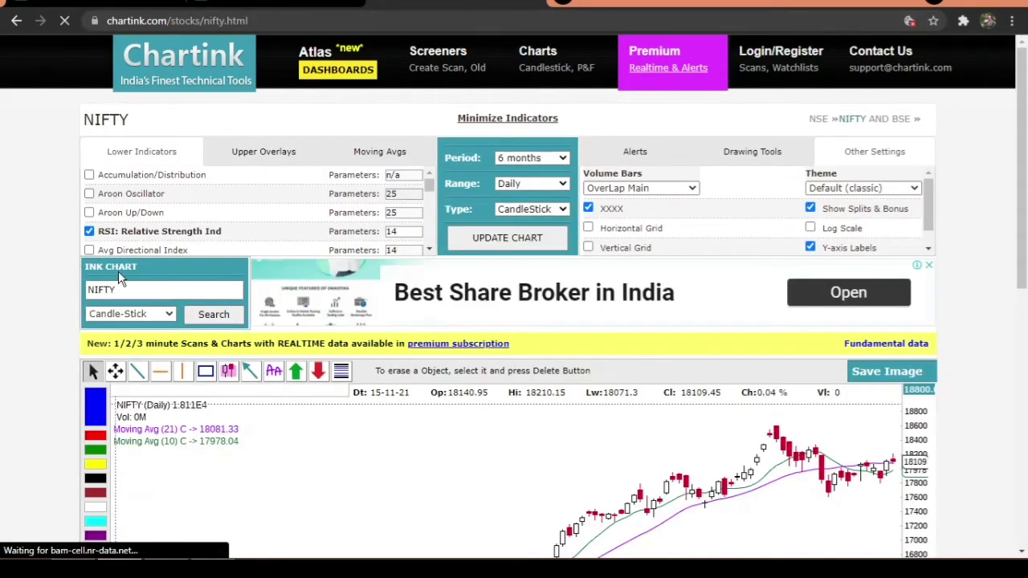
Clear the NIFTY symbol, search for irctc, and open the Indian Railway Catering & Tourism chart.
double_click(138, 291)
key(BackSpace)
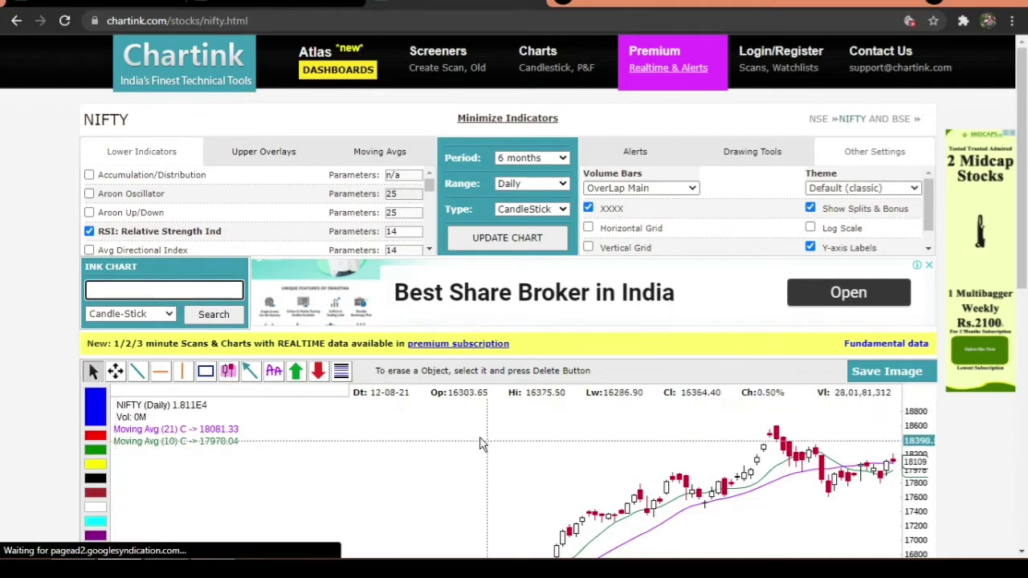
scroll(367, 458, down, 2)
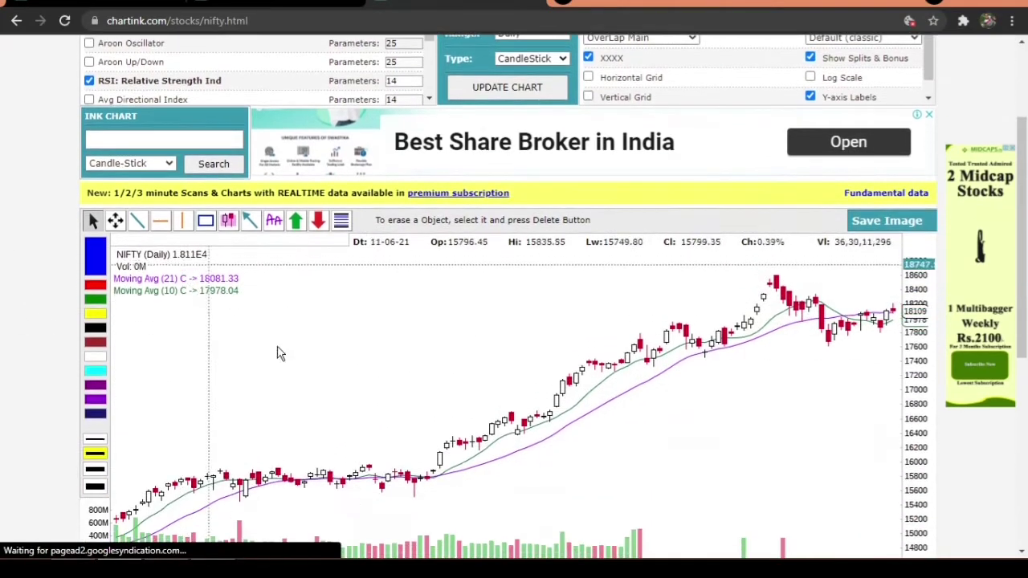
scroll(614, 434, up, 2)
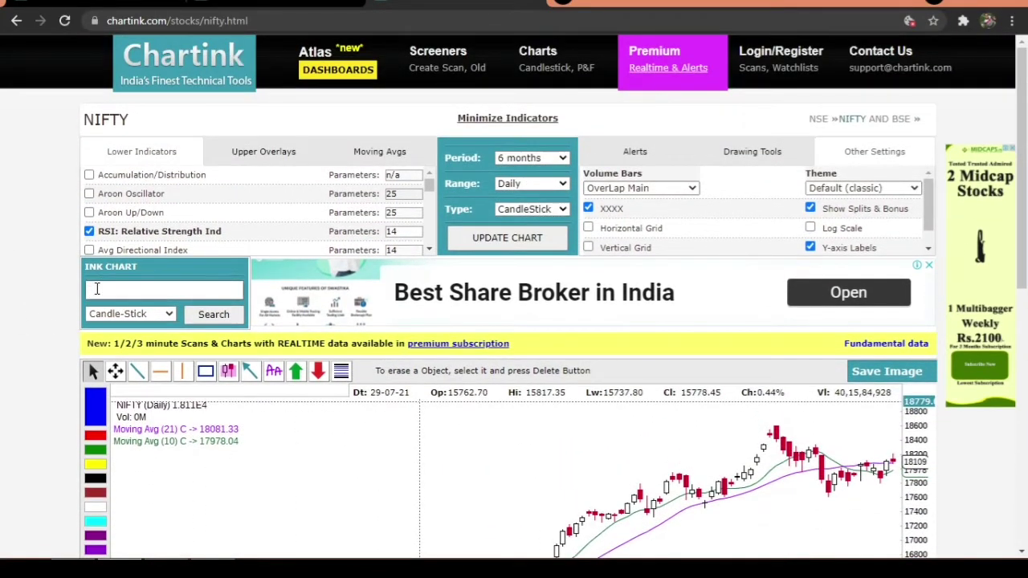
click(105, 290)
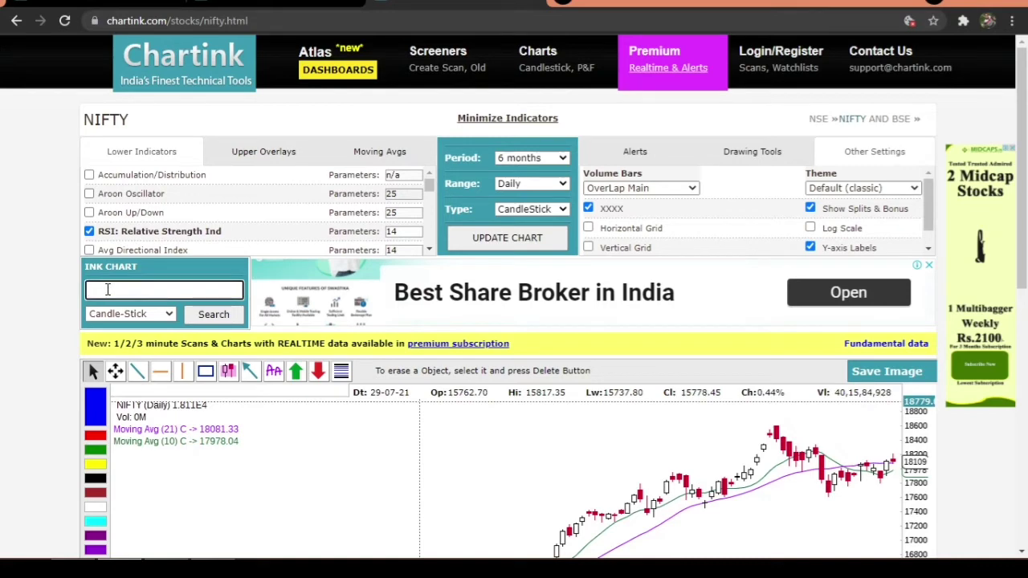
text(irctc)
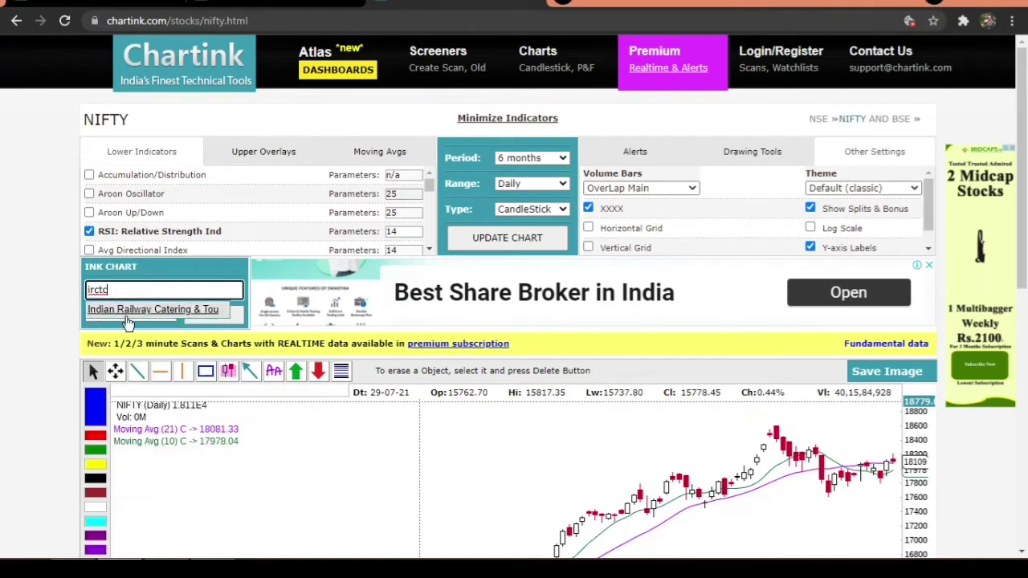
click(138, 310)
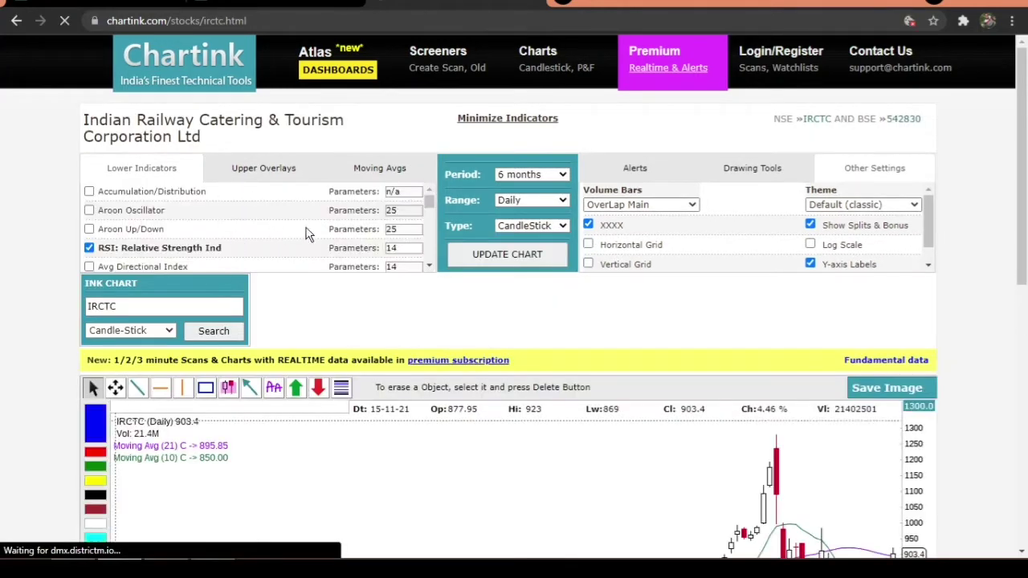
Examine the IRCTC daily candlestick chart with its moving averages, volume bars, and the RSI and MACD indicators below it.
scroll(321, 245, down, 4)
scroll(538, 514, down, 5)
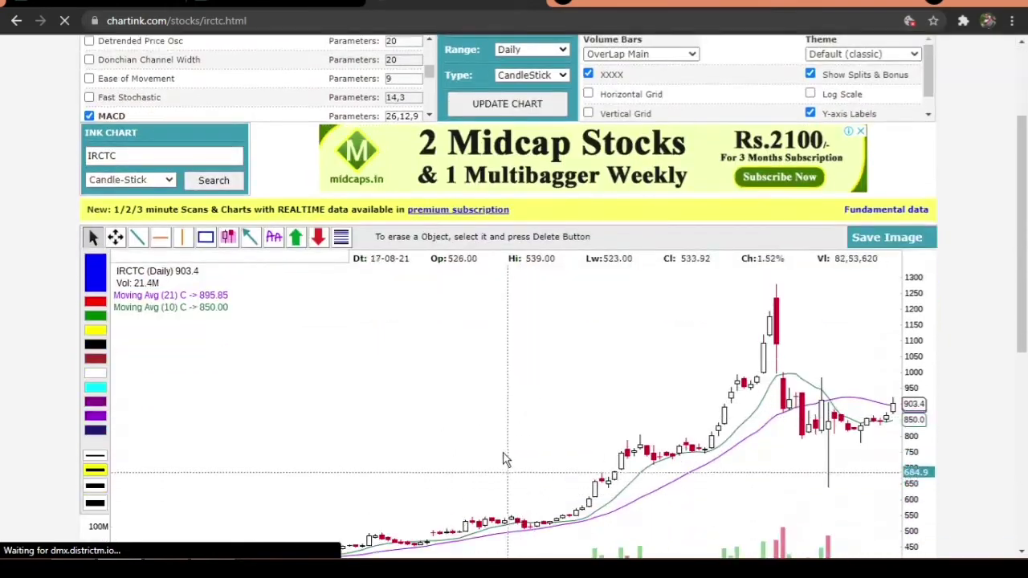
scroll(361, 340, up, 4)
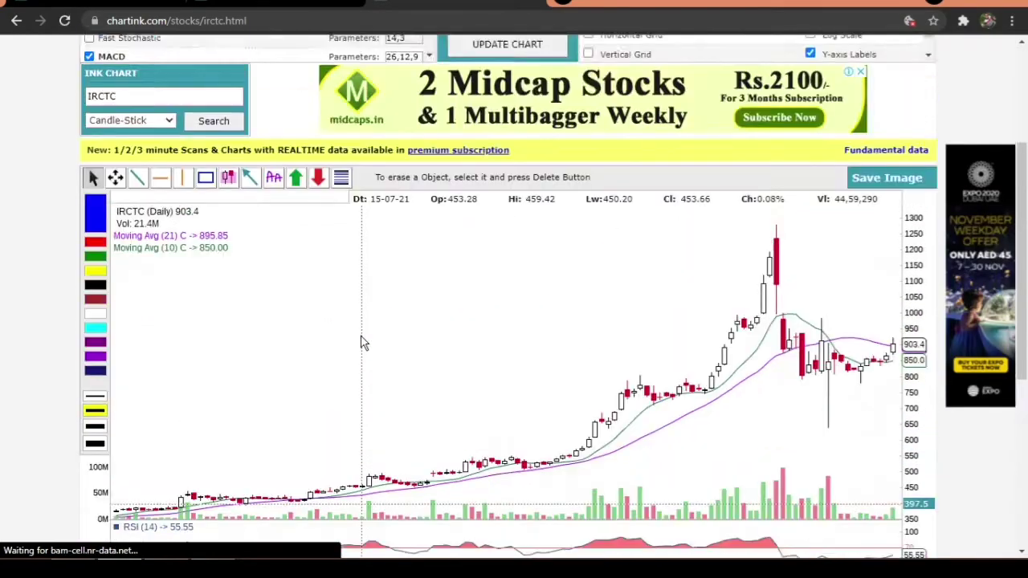
scroll(354, 392, down, 4)
scroll(356, 399, up, 5)
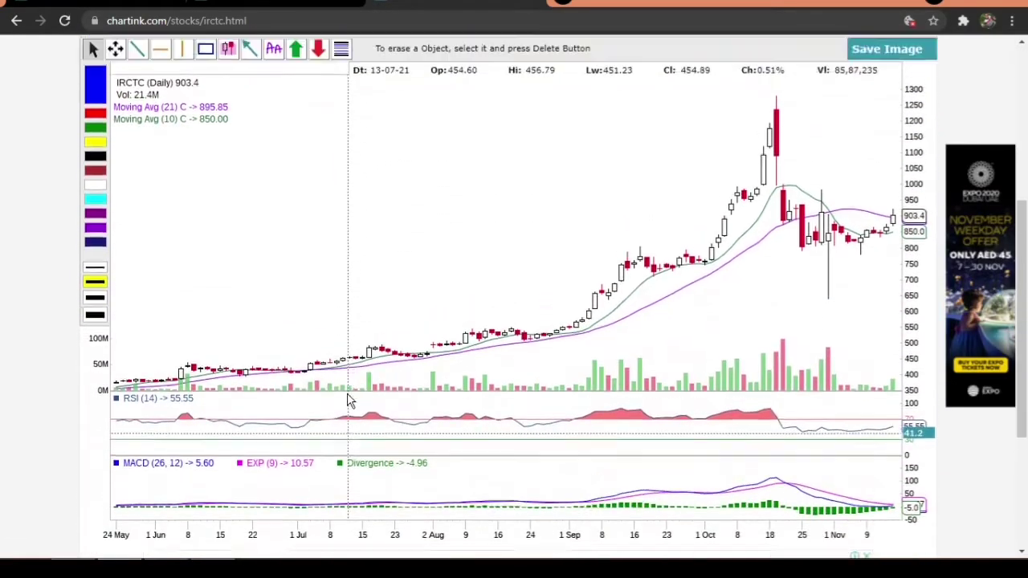
scroll(304, 231, up, 3)
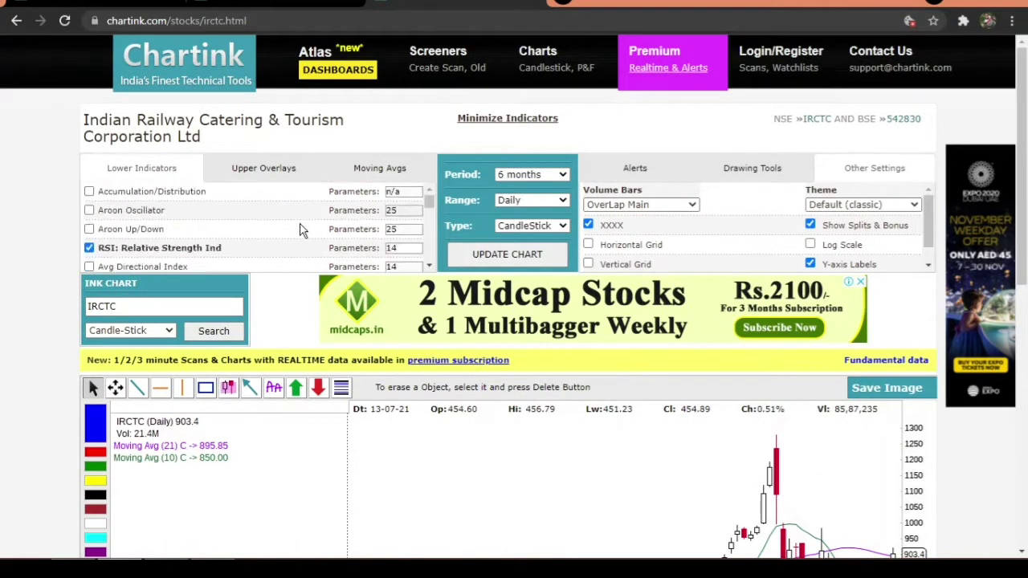
scroll(5, 375, down, 4)
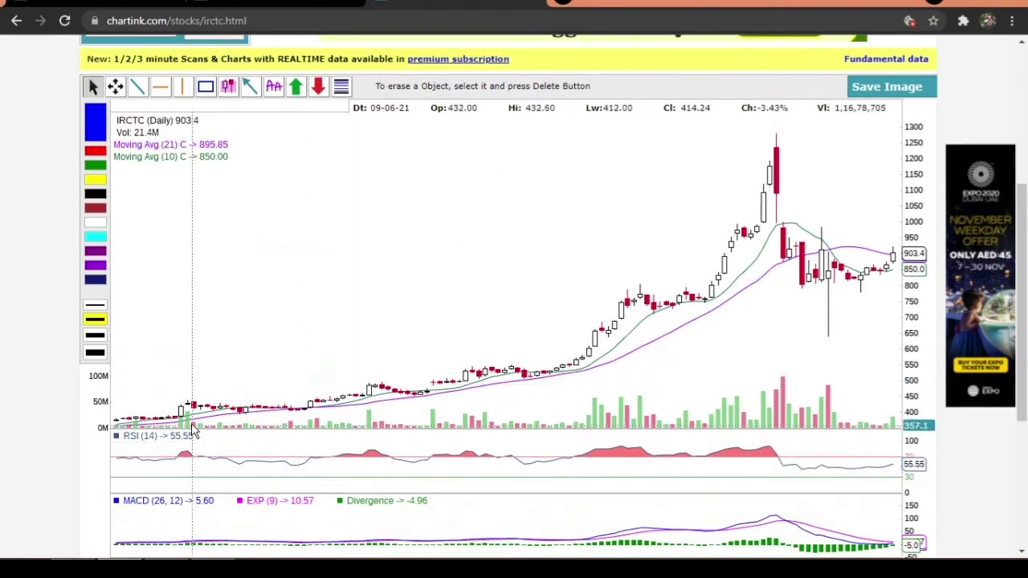
scroll(95, 442, down, 2)
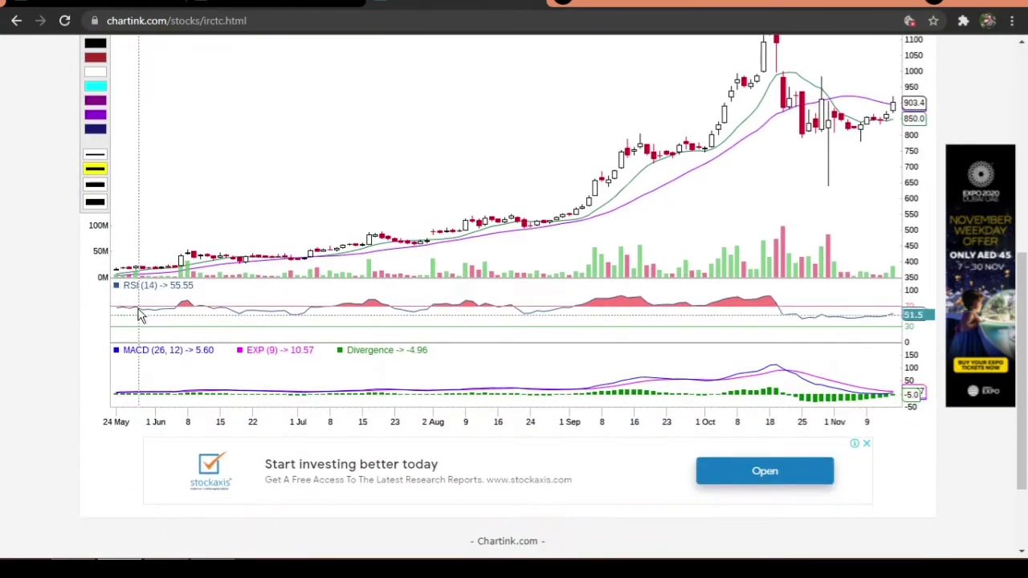
scroll(5, 305, up, 6)
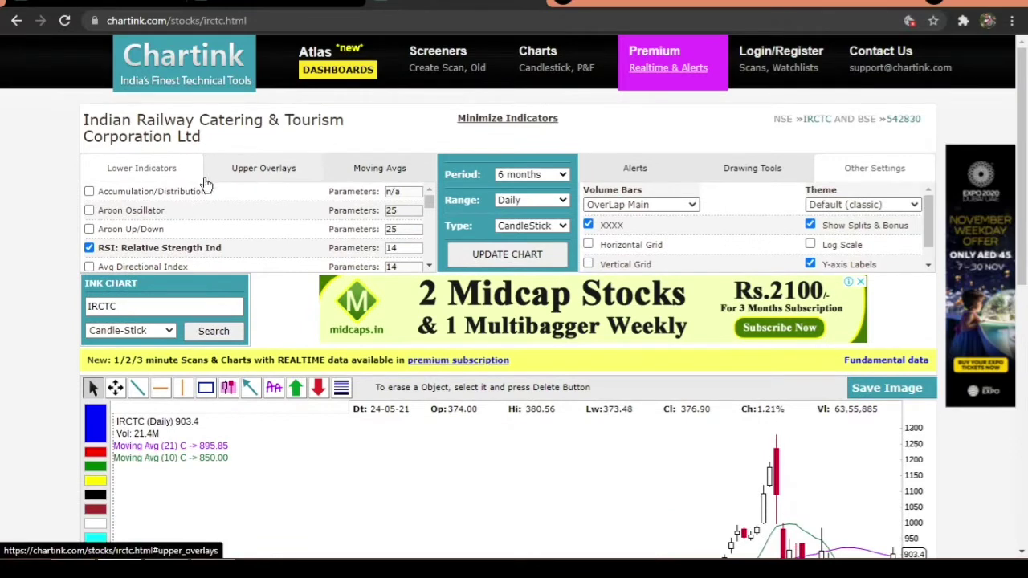
Disable the RSI: Relative Strength Ind lower indicator, update the chart, and check the indicators below the price.
scroll(102, 238, down, 3)
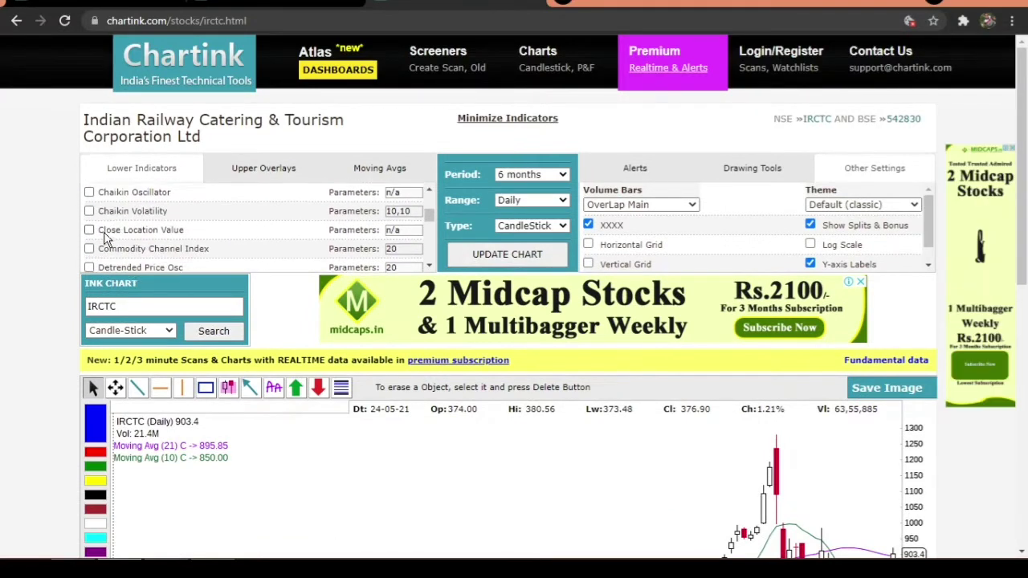
scroll(102, 236, up, 3)
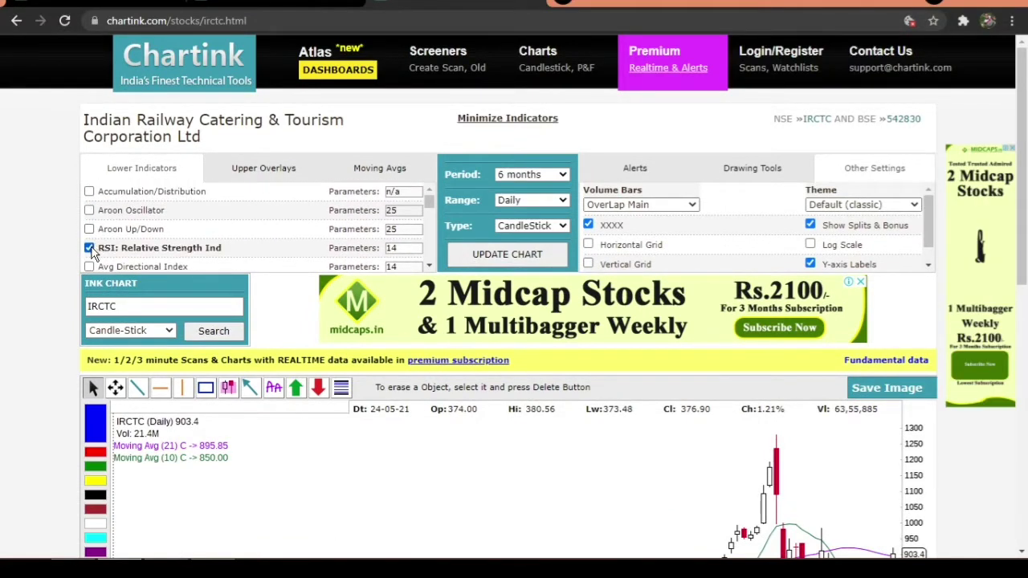
click(89, 249)
click(530, 257)
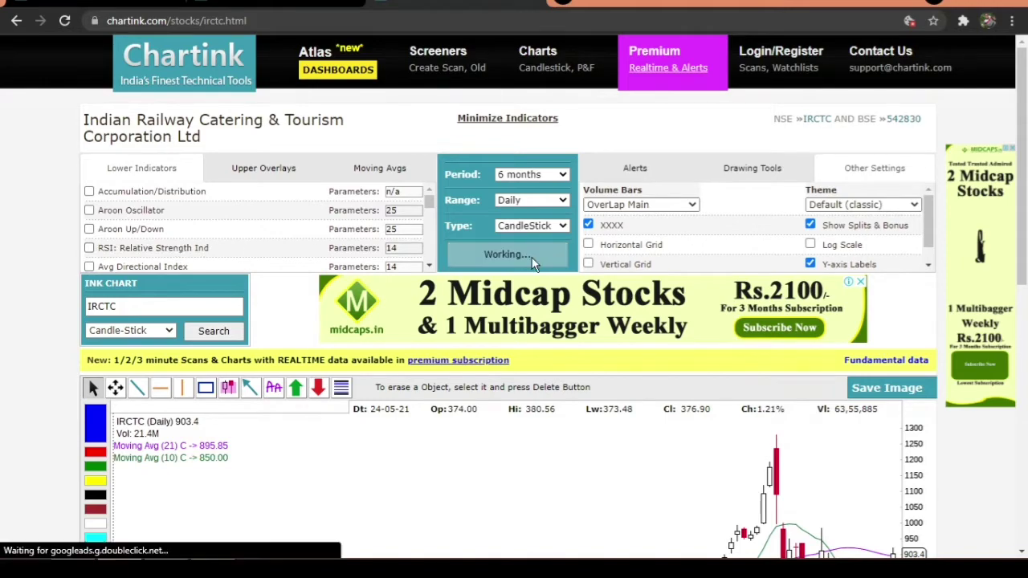
scroll(532, 261, down, 4)
scroll(101, 404, down, 2)
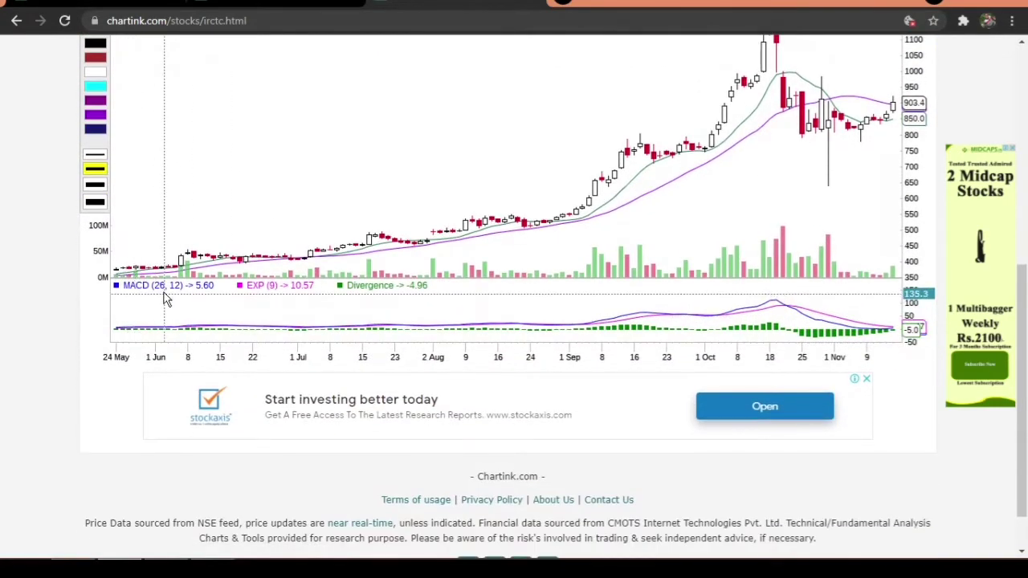
scroll(3, 297, up, 5)
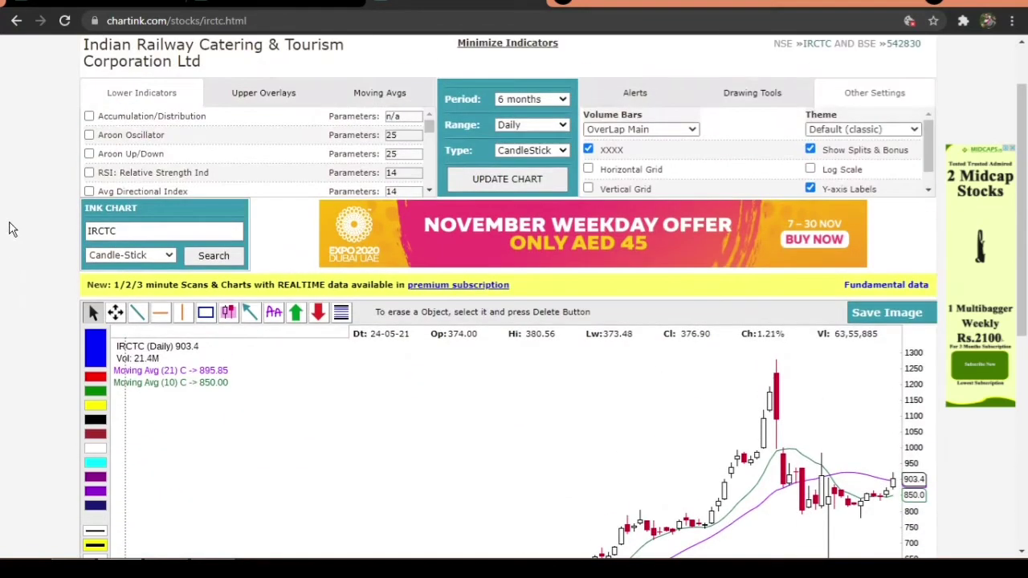
scroll(46, 201, up, 1)
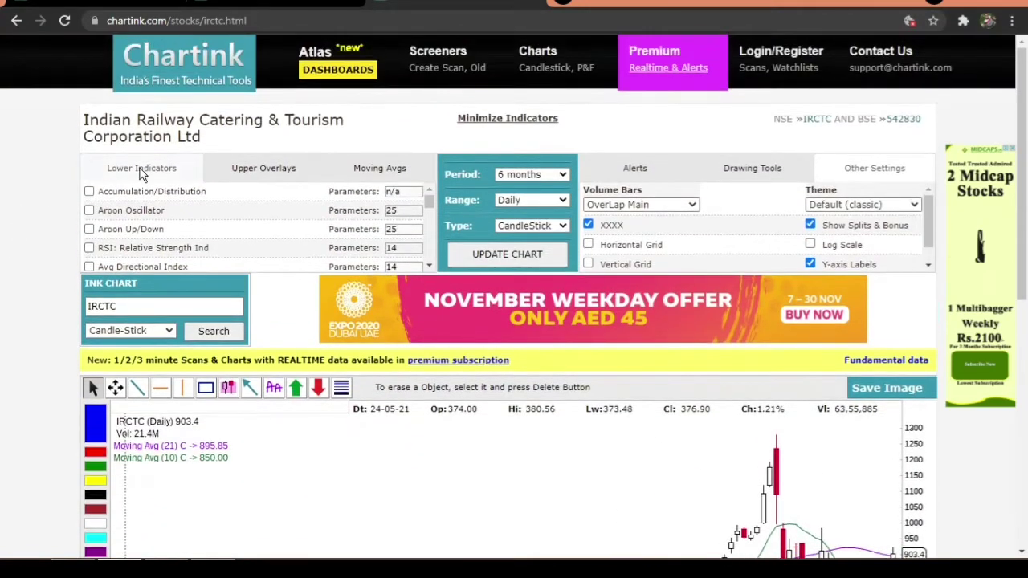
Add the Bollinger Band upper overlay with parameters 20,2 to the IRCTC chart and inspect it.
click(262, 170)
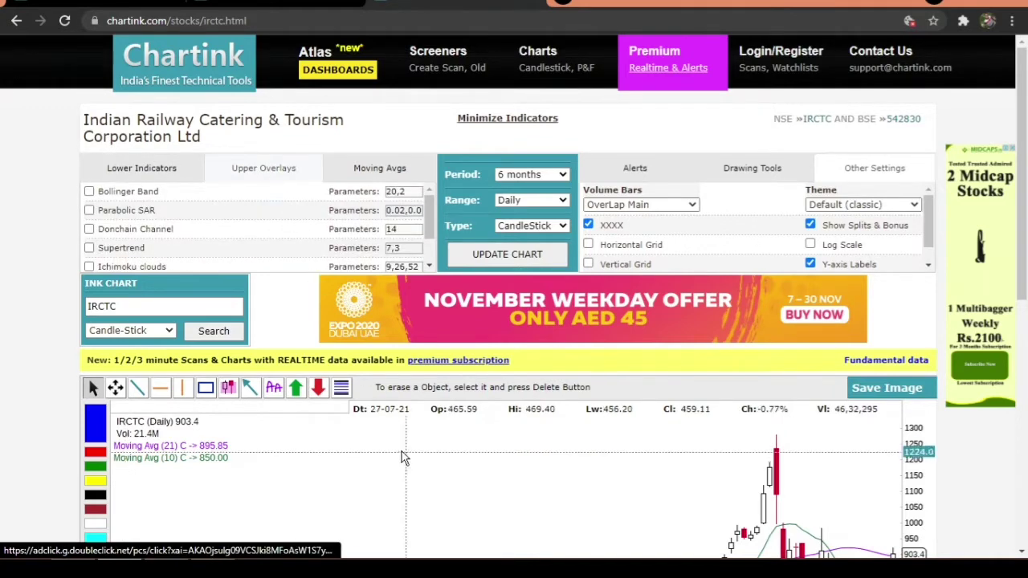
scroll(401, 454, down, 3)
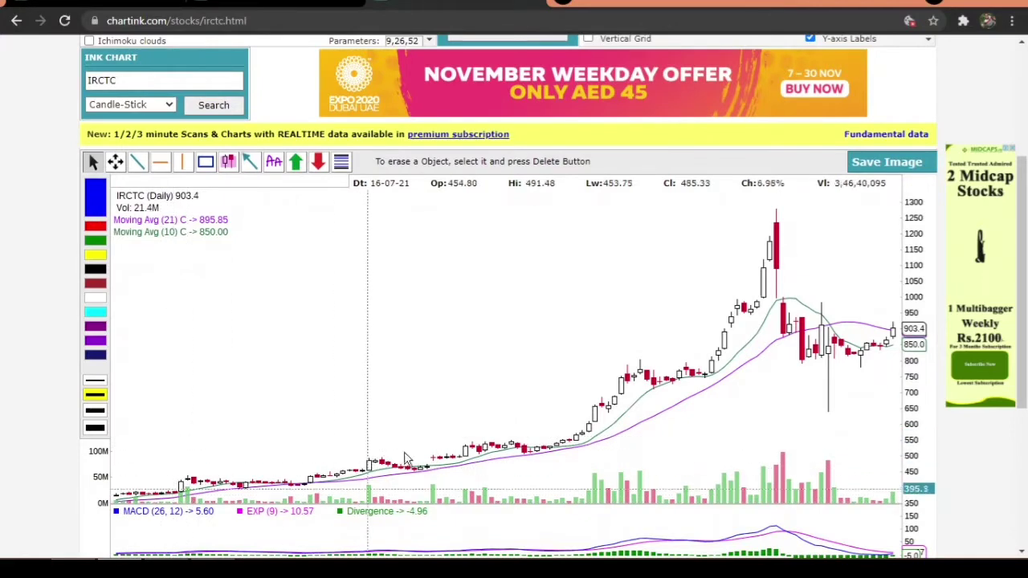
scroll(200, 168, up, 3)
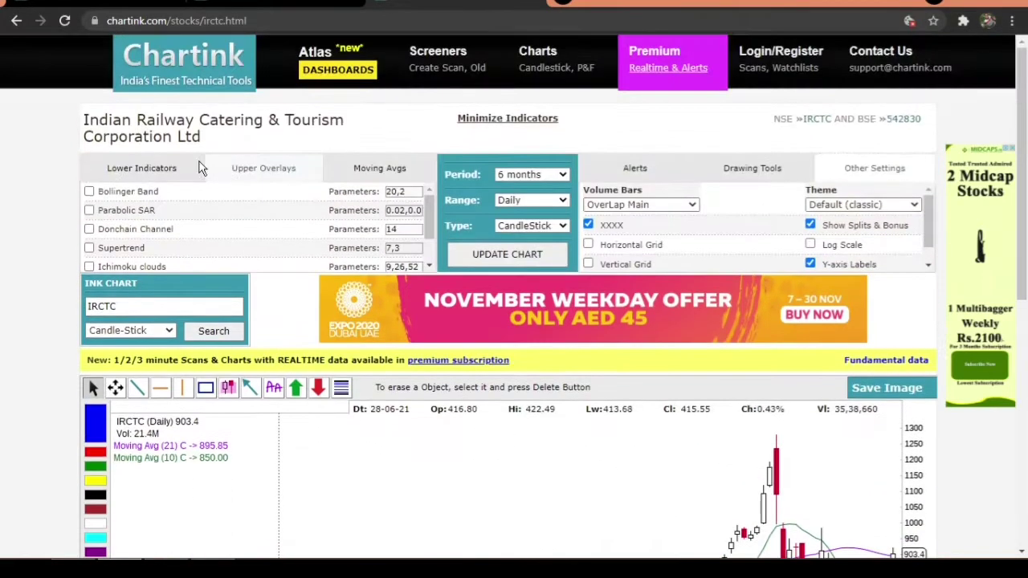
click(88, 192)
click(514, 265)
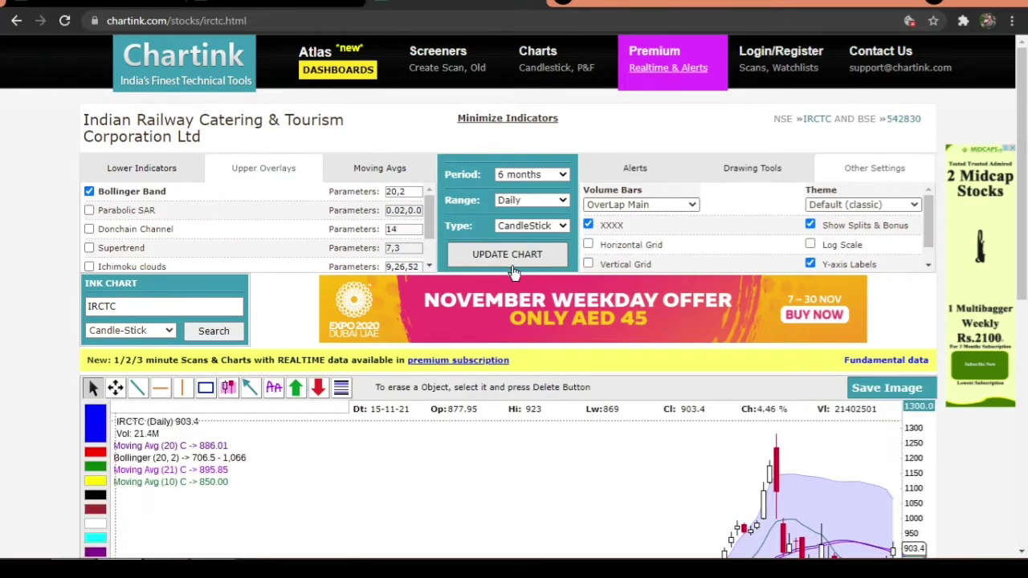
scroll(514, 321, down, 3)
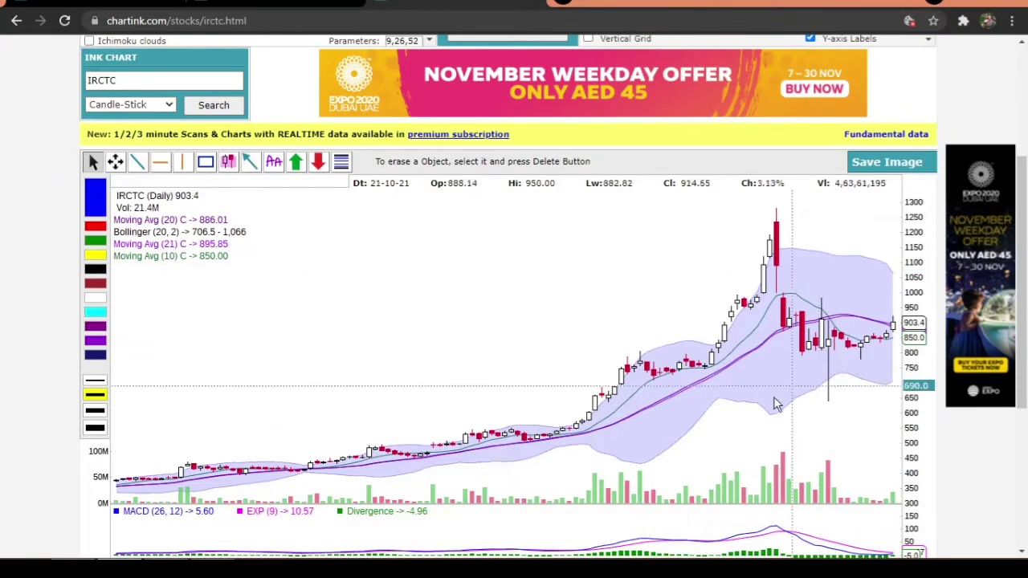
scroll(219, 399, up, 3)
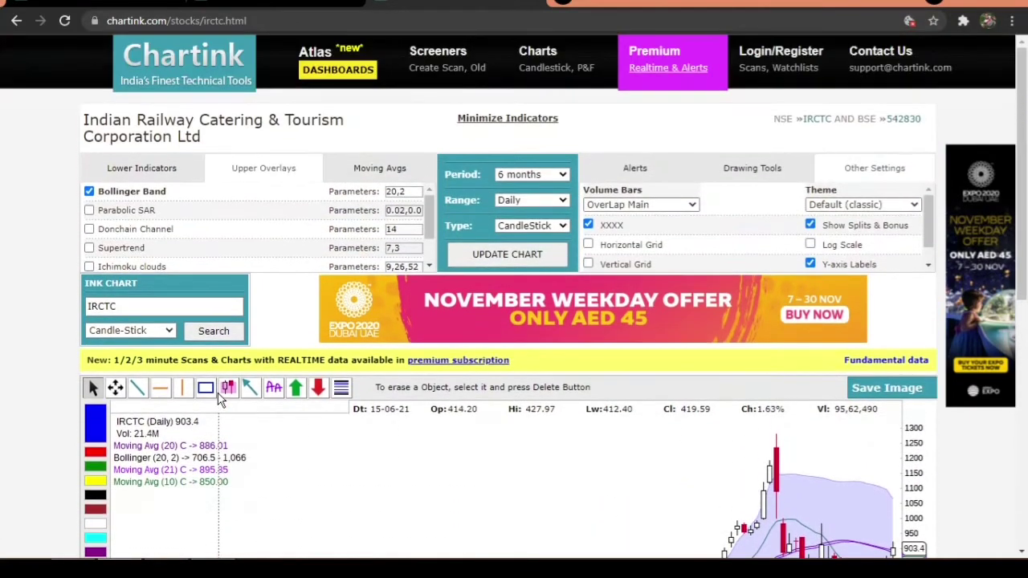
Remove the Bollinger Band overlay and update the IRCTC chart.
click(474, 253)
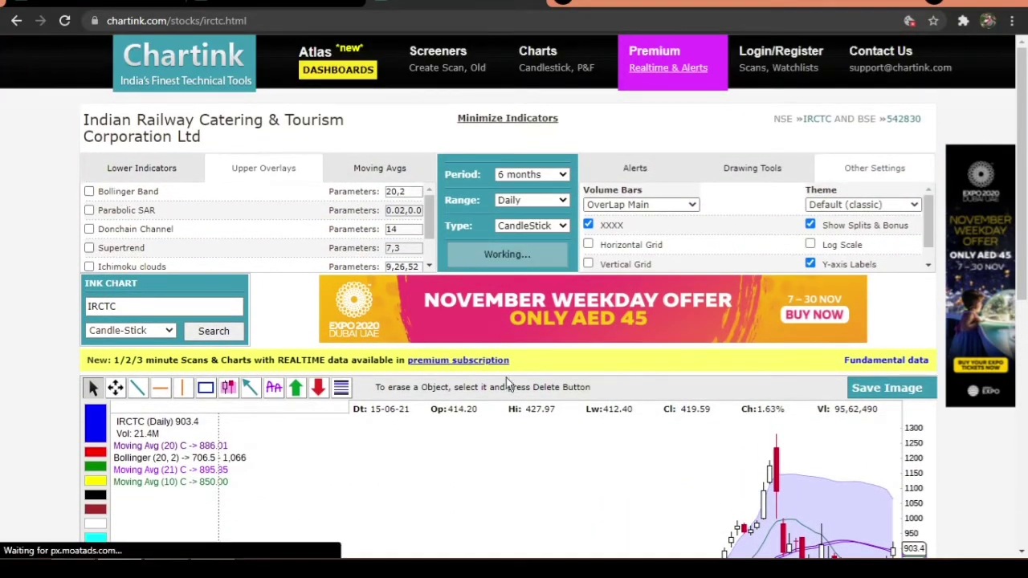
scroll(506, 392, down, 3)
scroll(315, 174, up, 3)
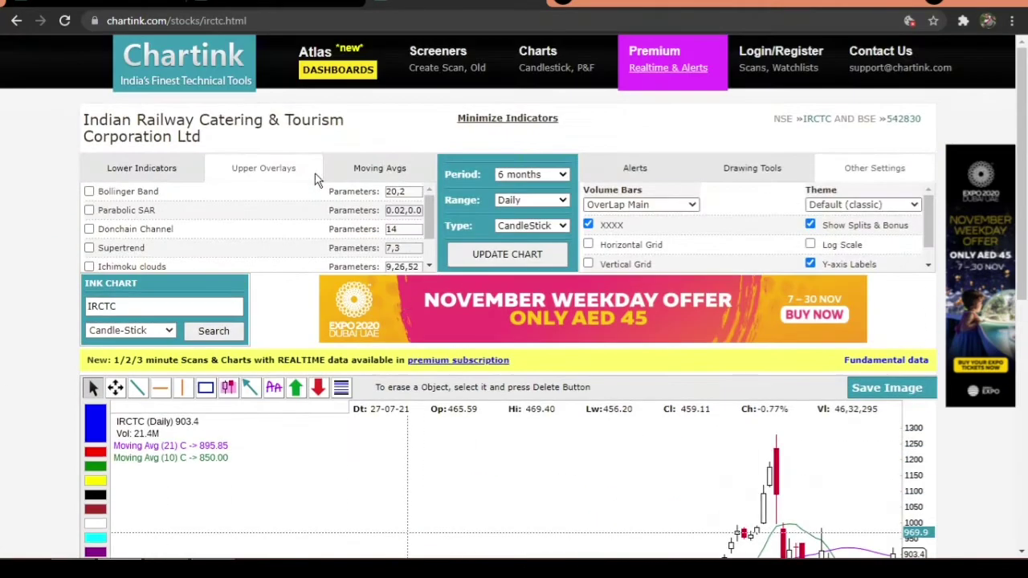
Show the moving average settings and examine the enabled moving average lines on the IRCTC chart.
click(361, 167)
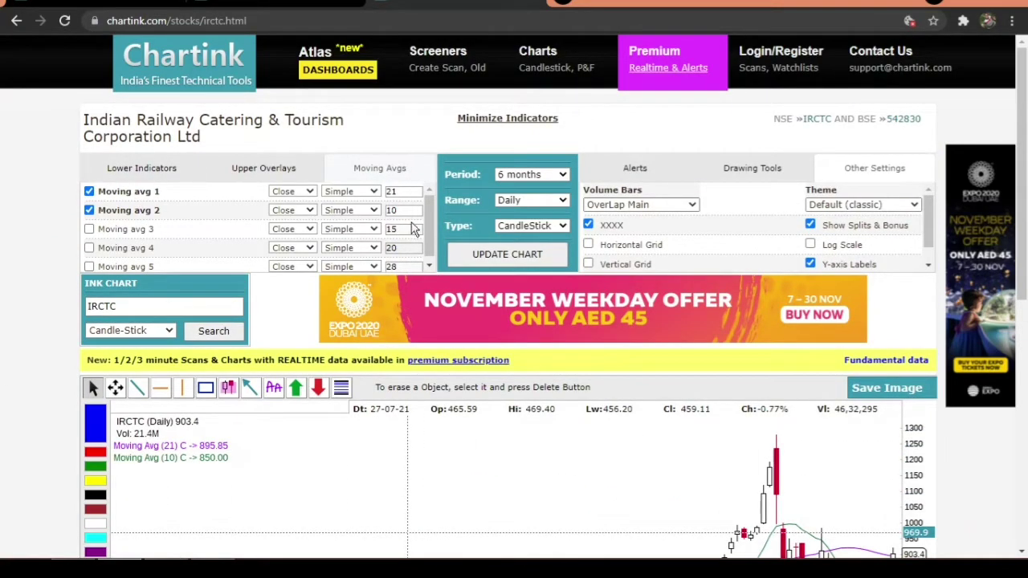
scroll(754, 389, down, 3)
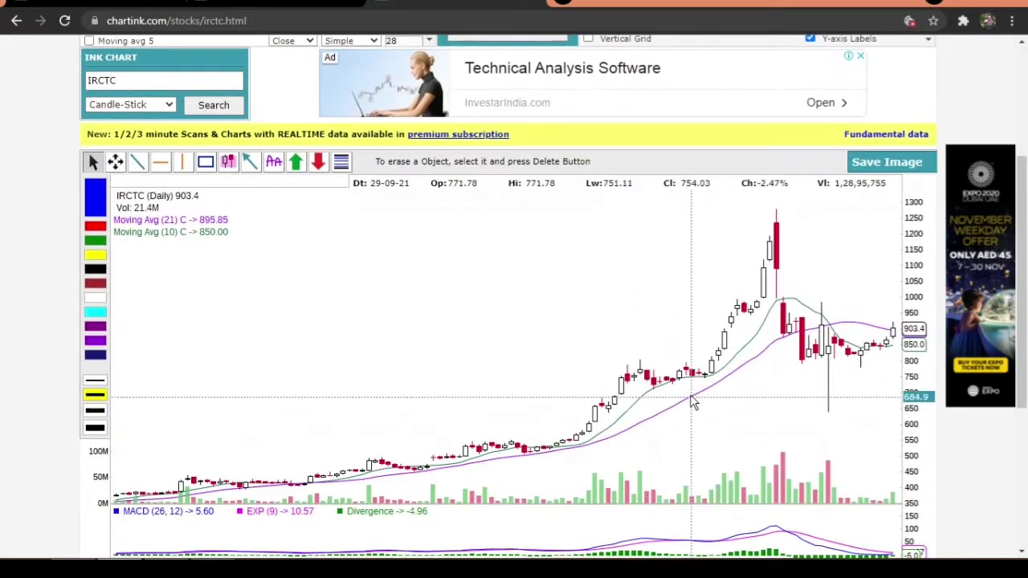
scroll(754, 390, up, 2)
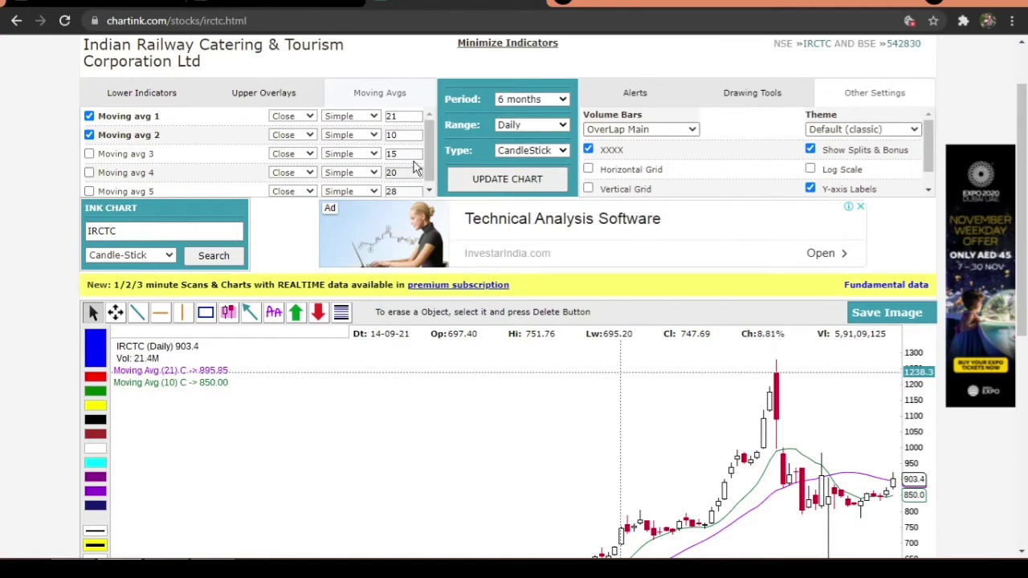
Clear the Moving avg 1 period, enable the horizontal and vertical grids, and update the IRCTC chart.
scroll(405, 169, up, 1)
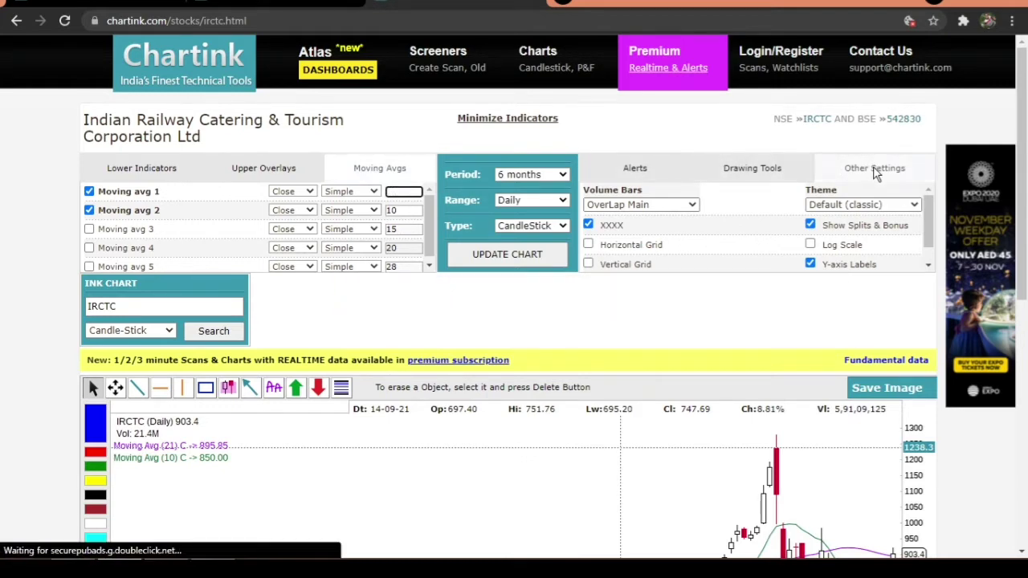
click(588, 245)
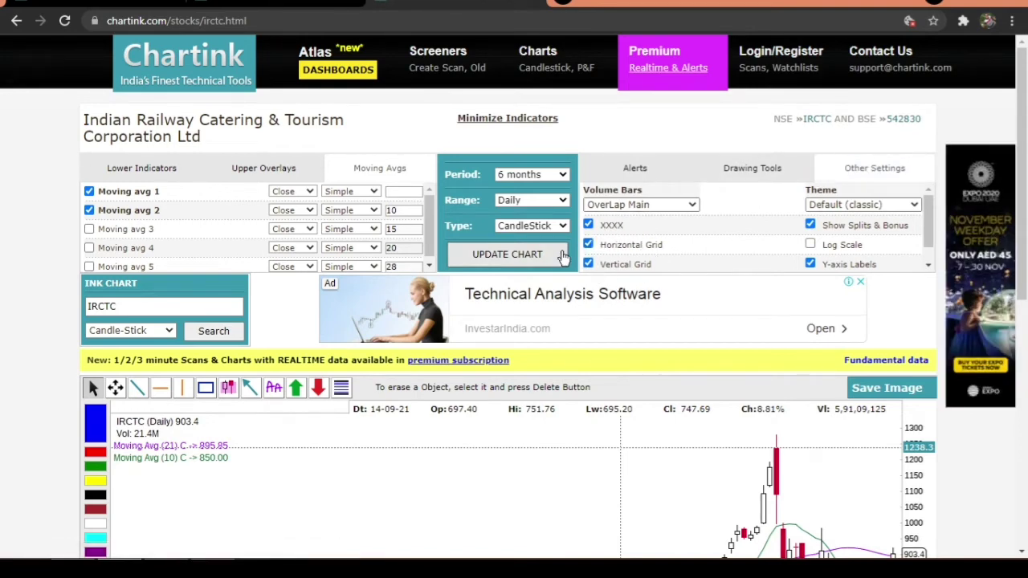
click(511, 257)
scroll(597, 310, down, 3)
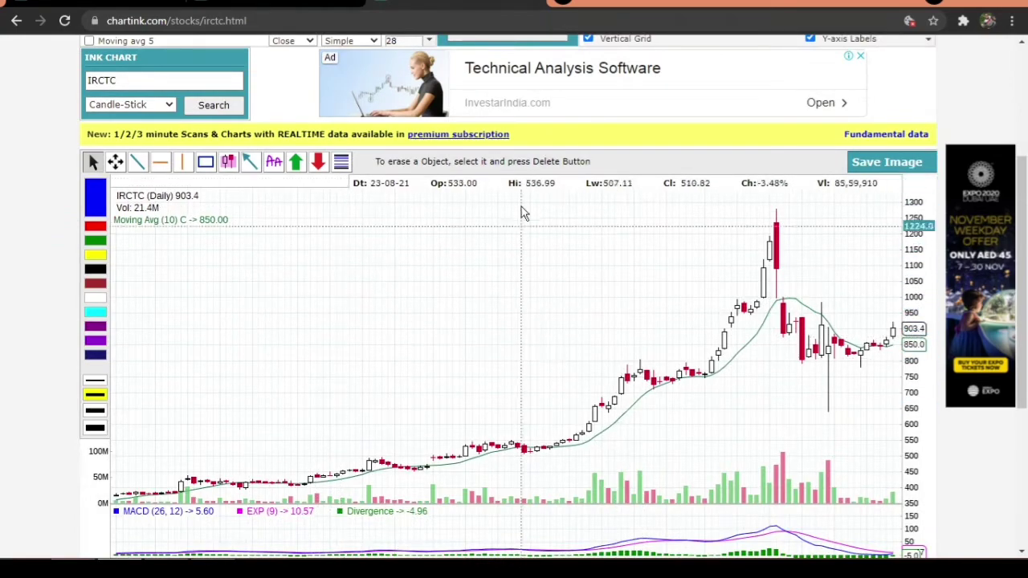
scroll(1023, 293, up, 3)
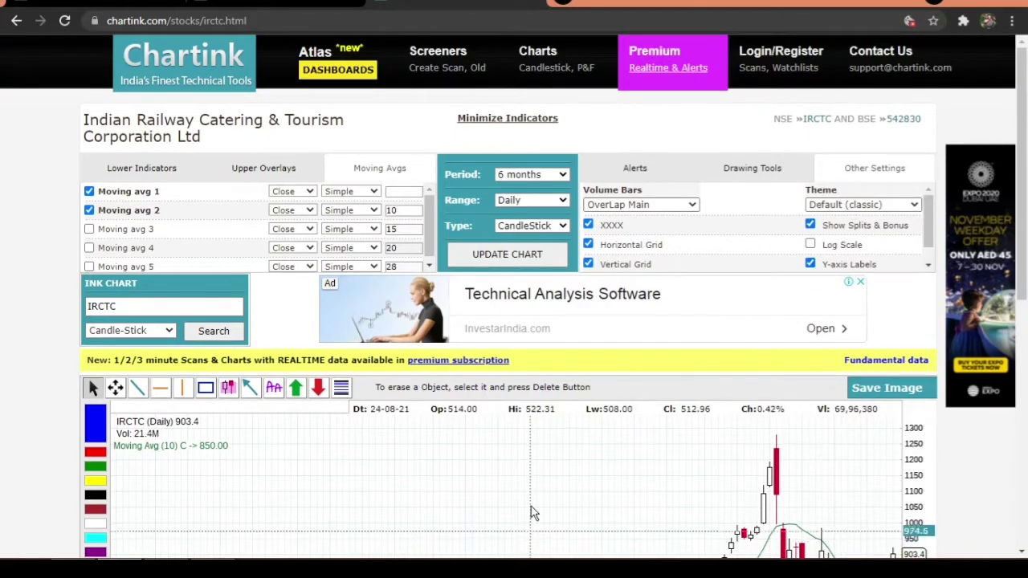
scroll(498, 337, down, 2)
scroll(514, 321, up, 2)
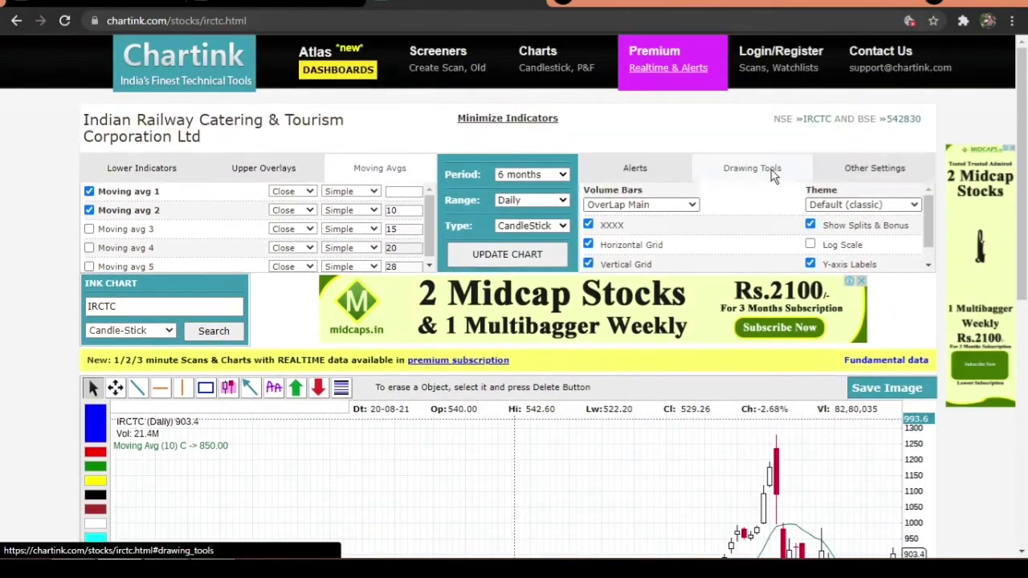
Look through the drawing tools settings and the alerts section of the IRCTC chart.
click(763, 172)
scroll(615, 335, down, 2)
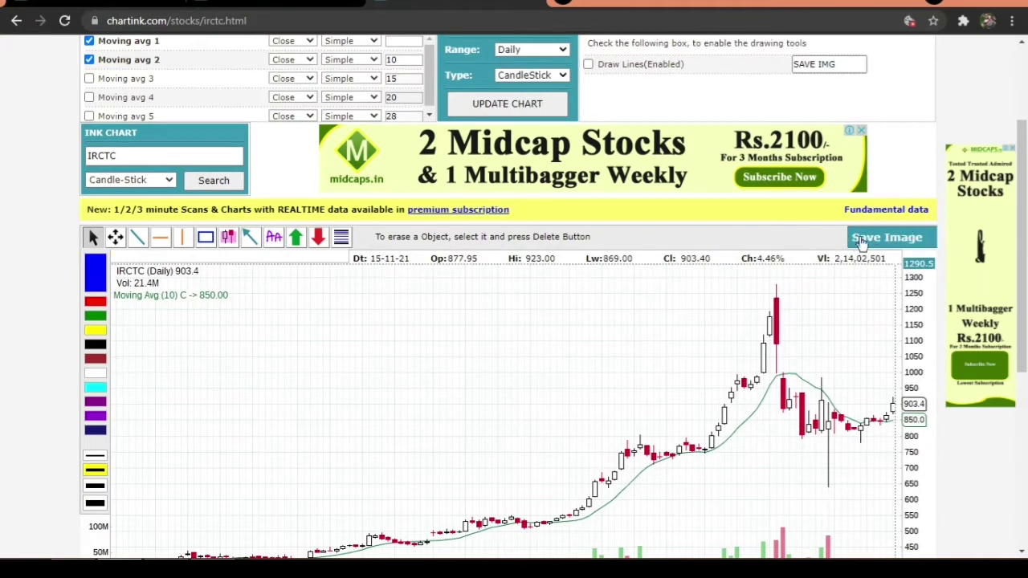
scroll(598, 270, up, 2)
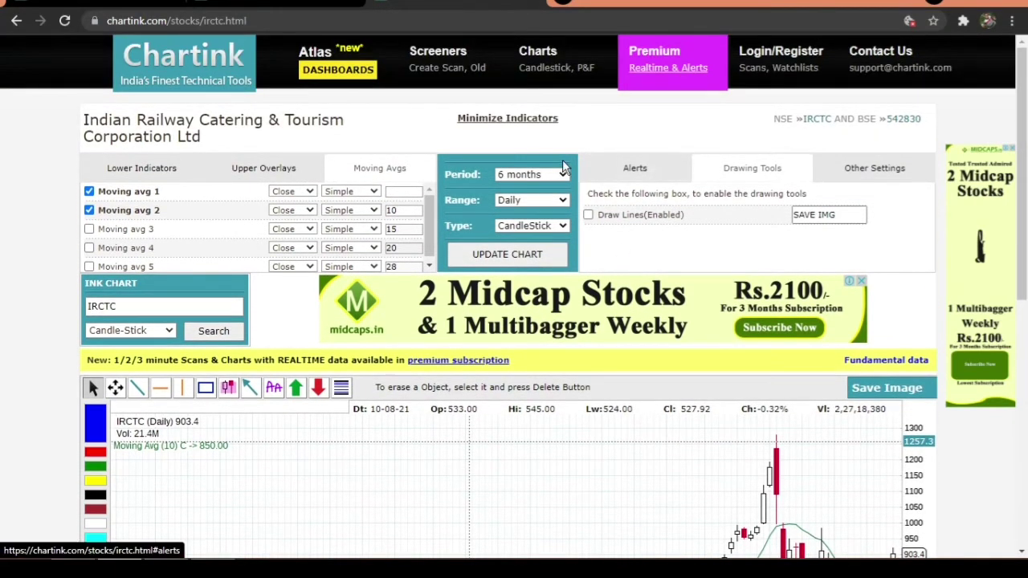
click(636, 169)
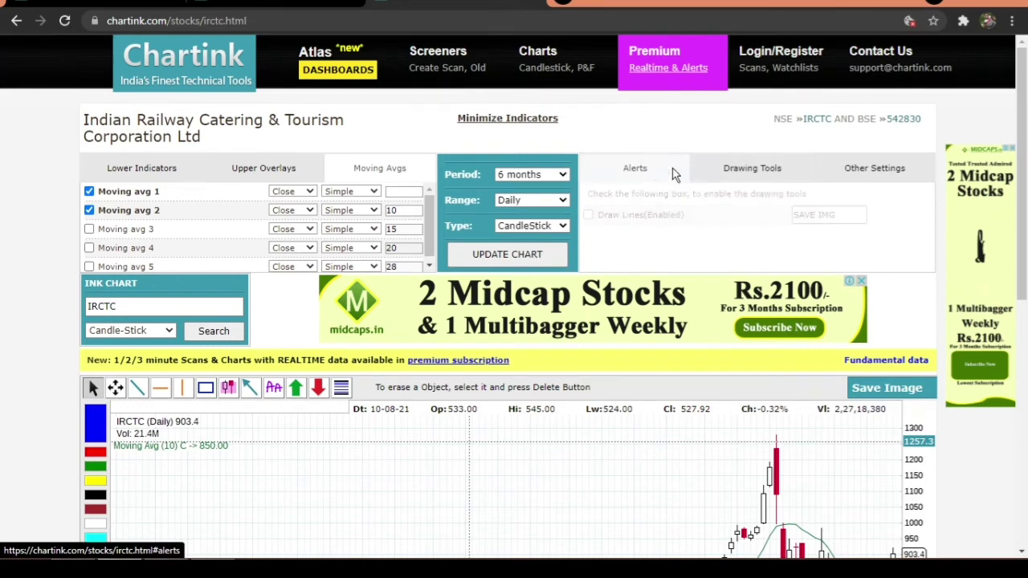
Review the available period, range and chart type options, keeping 6 months, Daily and CandleStick.
click(520, 176)
click(522, 175)
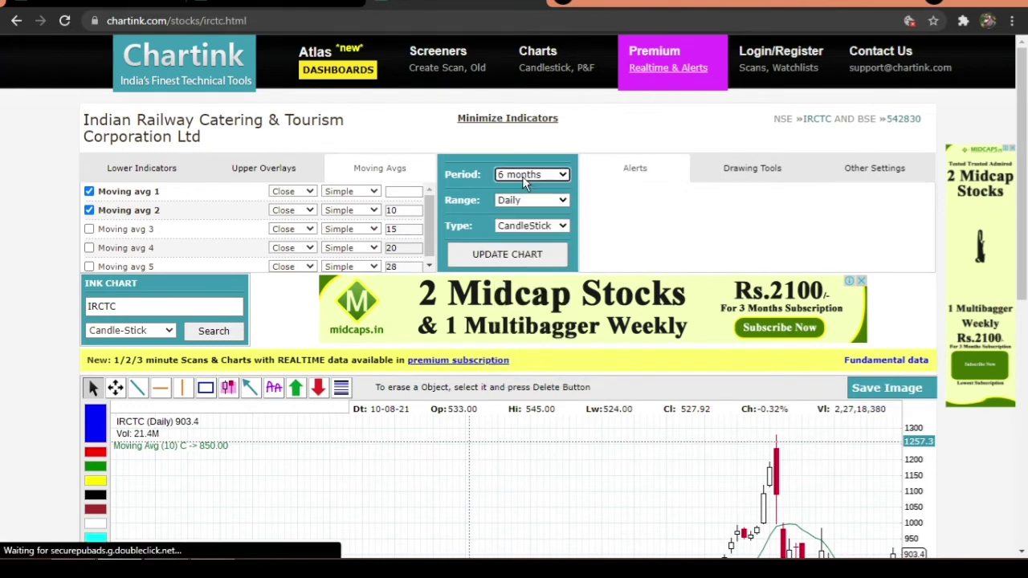
click(526, 203)
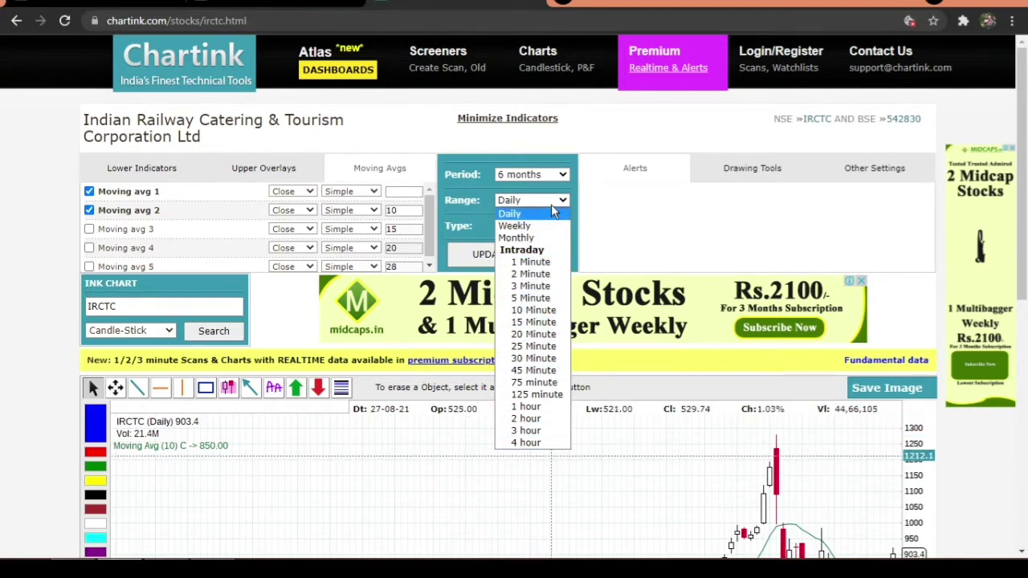
click(634, 231)
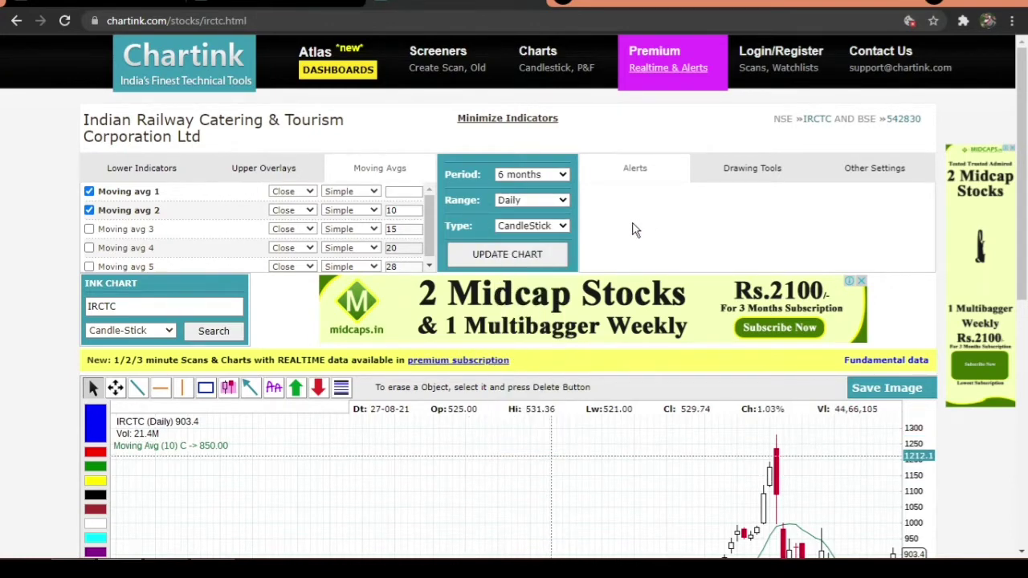
click(528, 225)
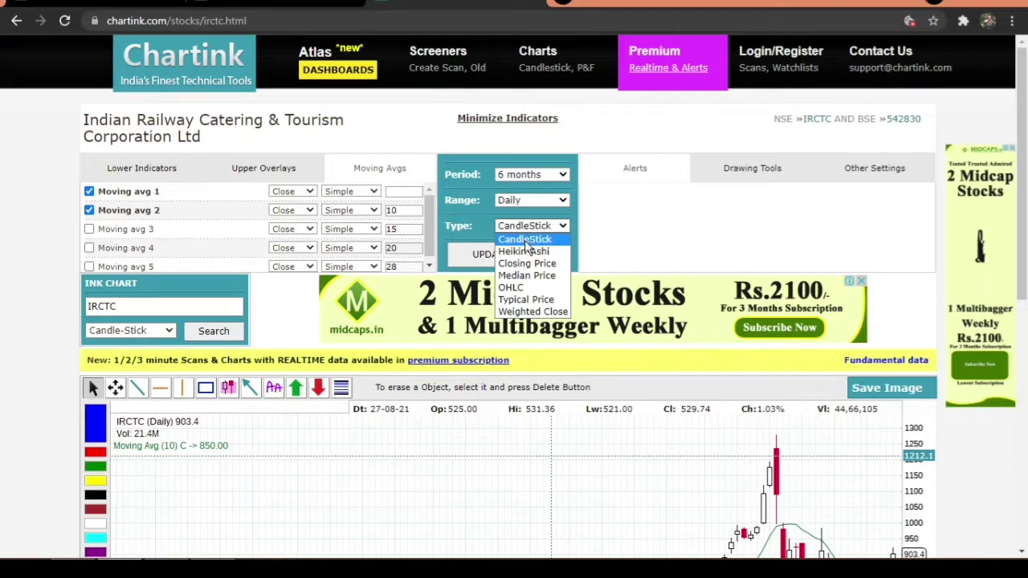
click(640, 232)
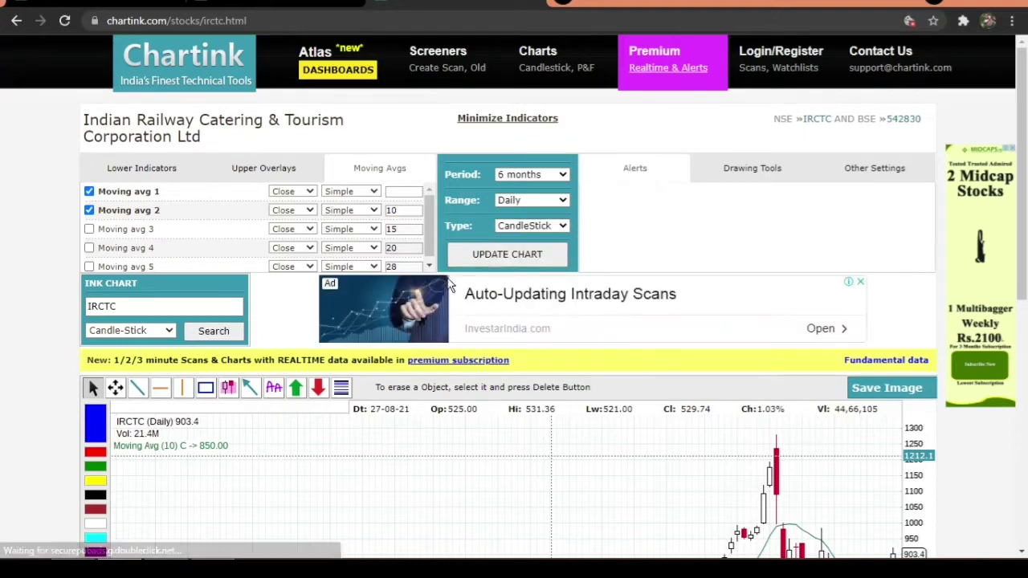
Place a green up arrow at about 780 and a red down arrow at about 1080 on the IRCTC chart.
scroll(19, 418, down, 5)
scroll(69, 310, up, 3)
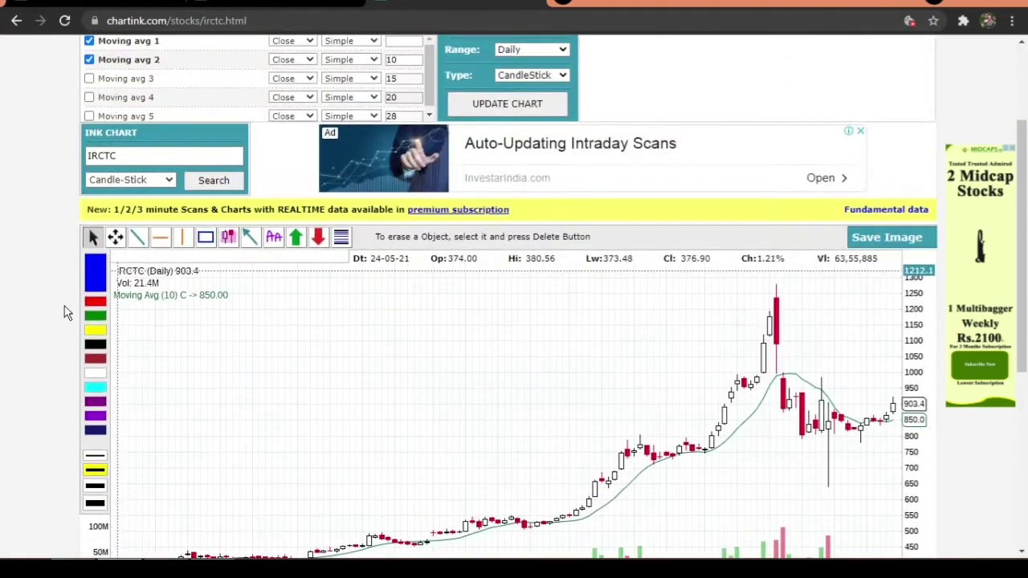
scroll(350, 380, down, 1)
scroll(351, 381, down, 1)
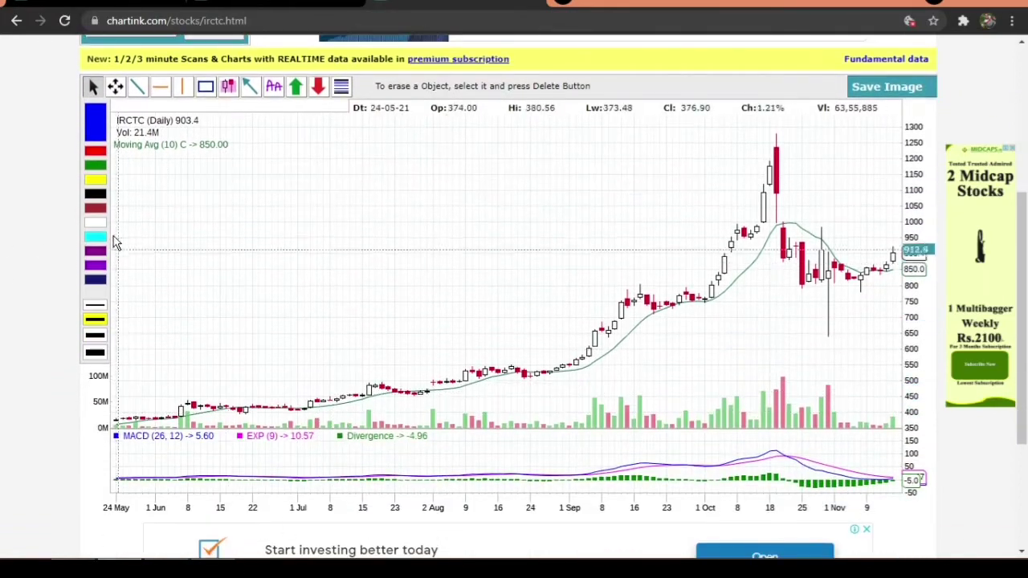
scroll(288, 194, up, 1)
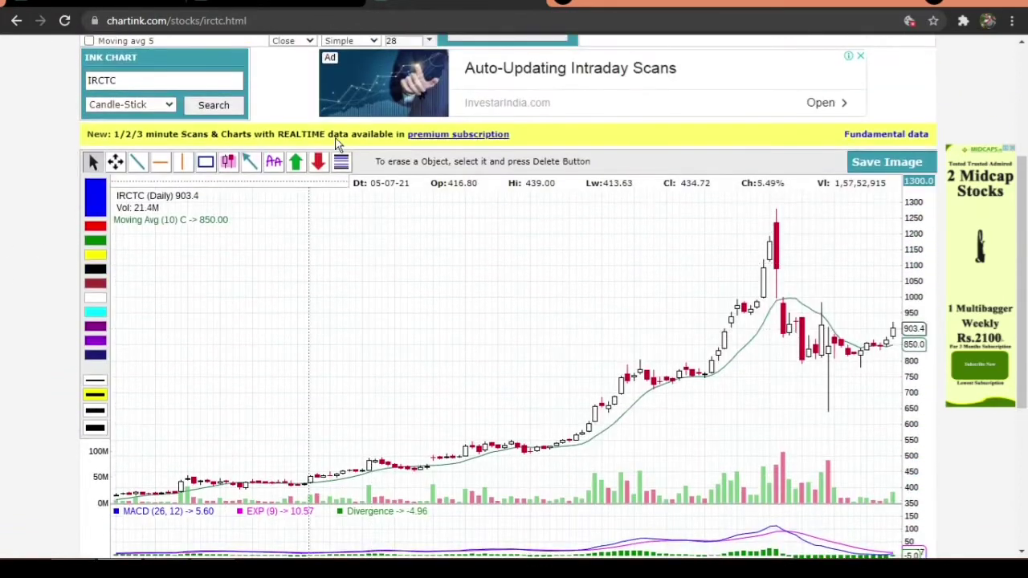
scroll(449, 121, up, 1)
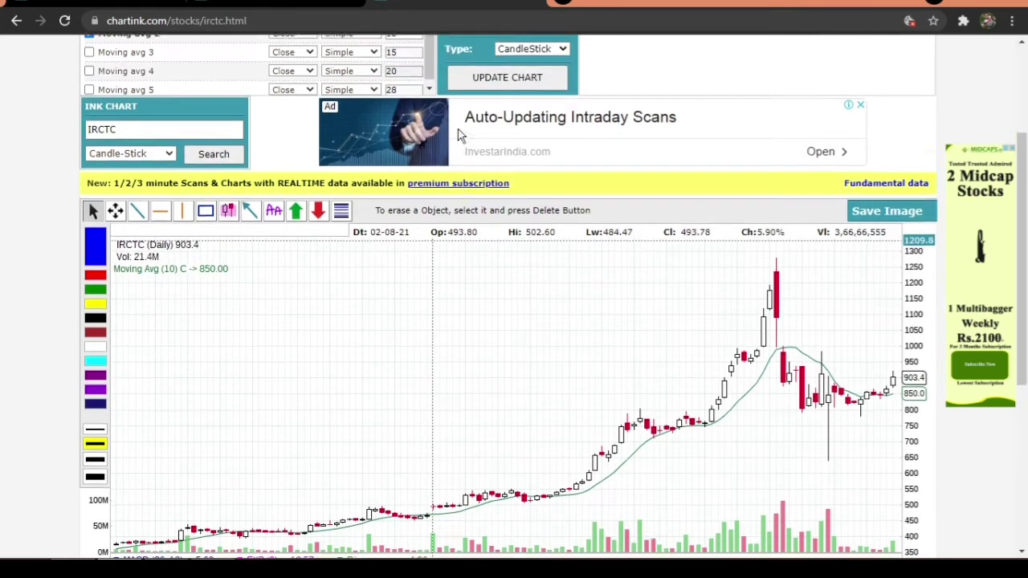
scroll(491, 176, down, 1)
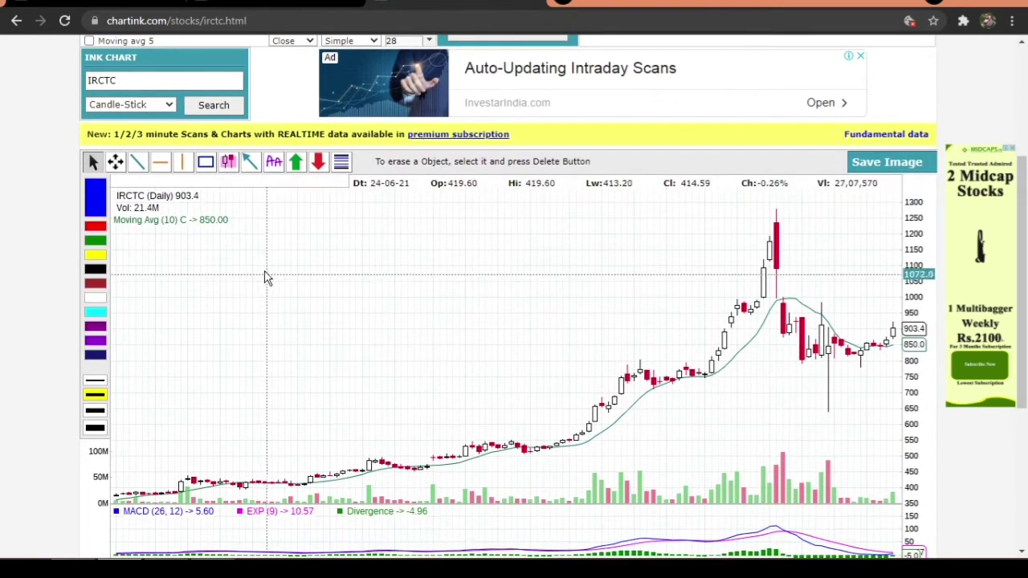
click(295, 162)
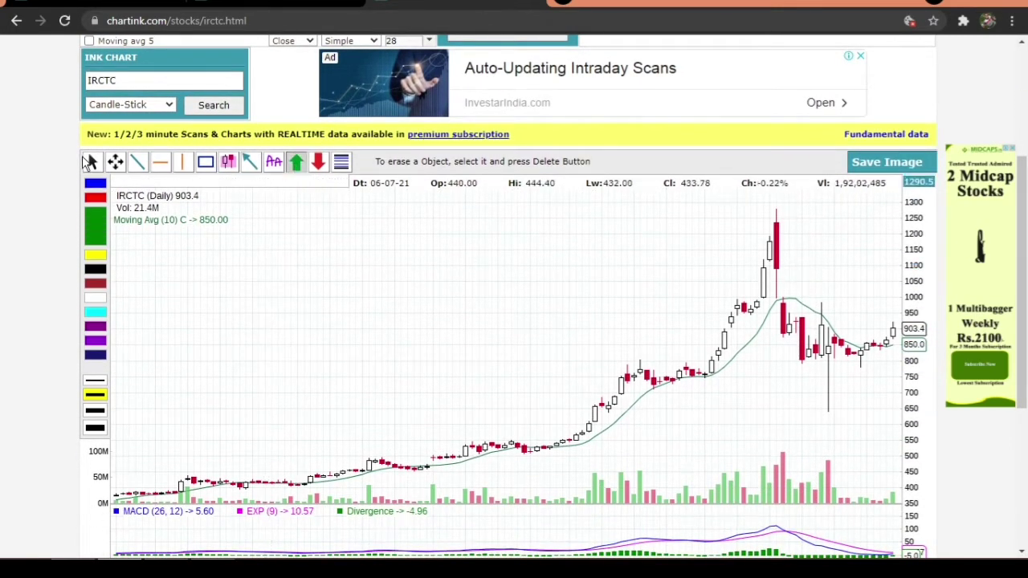
click(492, 367)
click(318, 162)
click(499, 271)
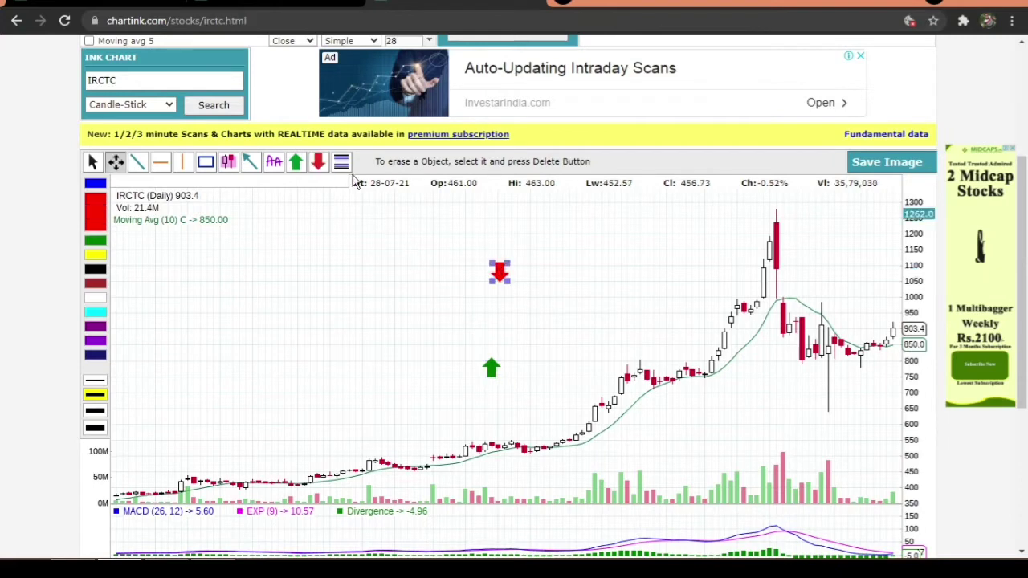
Draw a Fibonacci retracement from about 1207 down to about 371 on the price chart and color it green.
click(338, 161)
mouse_move(226, 231)
mouse_down()
mouse_move(450, 358)
mouse_move(732, 496)
mouse_up()
click(249, 161)
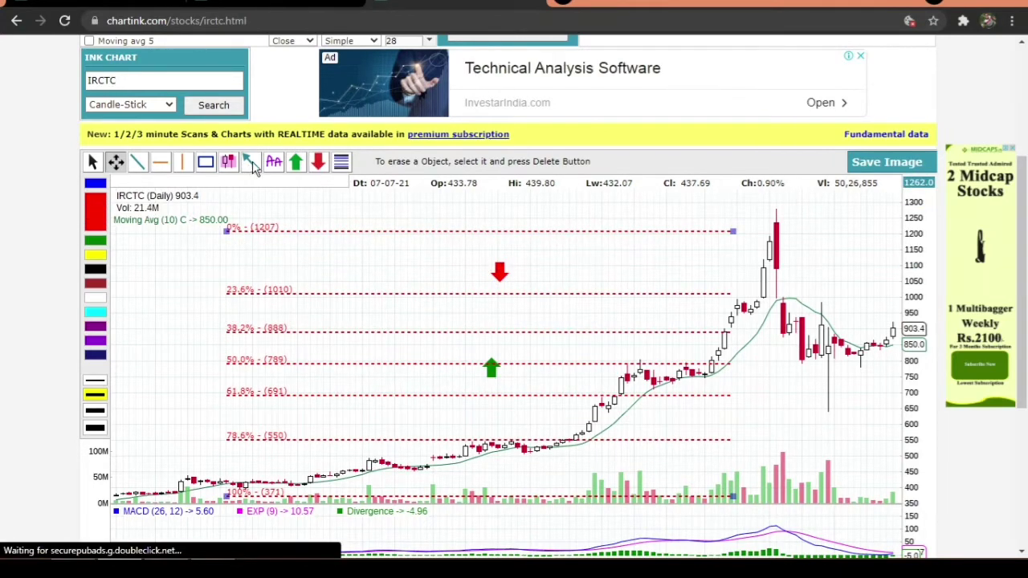
drag(97, 241, 175, 333)
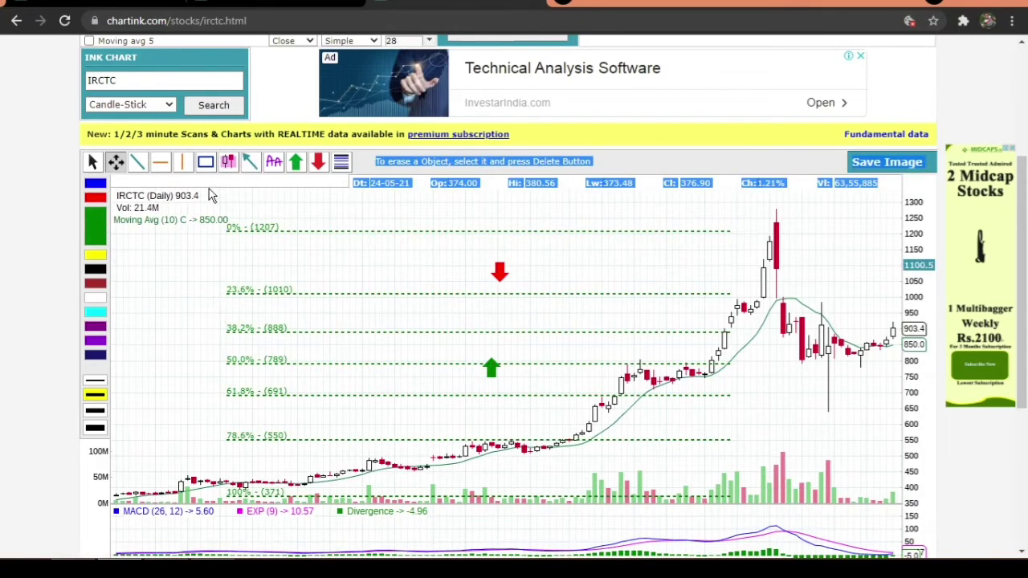
Draw a green horizontal line across the chart at about 1125 and a short downward-sloping line near the start of the chart.
click(160, 161)
click(211, 257)
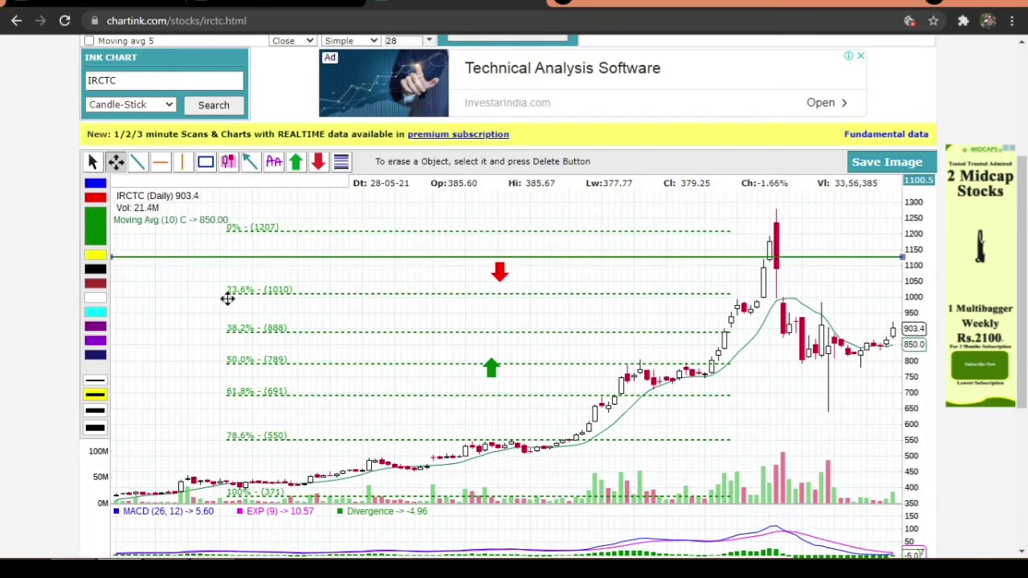
click(142, 162)
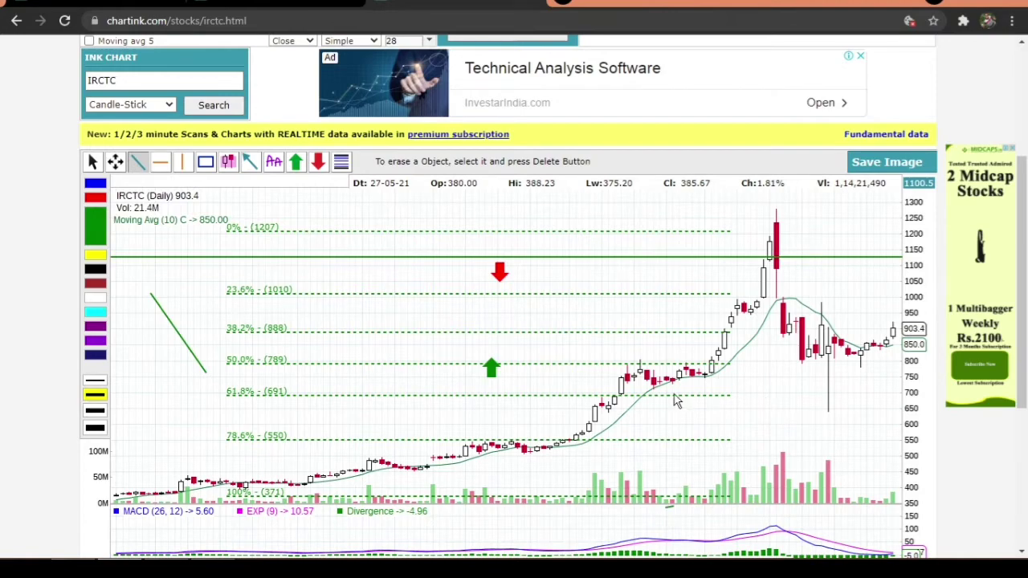
scroll(234, 312, down, 3)
scroll(219, 315, up, 5)
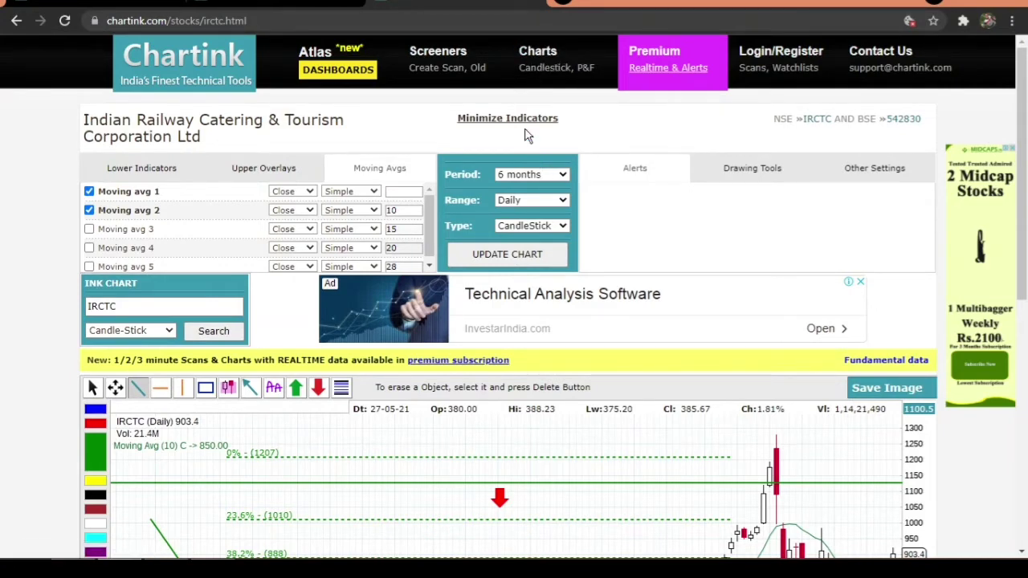
Go to the screeners page and open the Profit jump by 200% scan under Fundamental Scans.
click(460, 56)
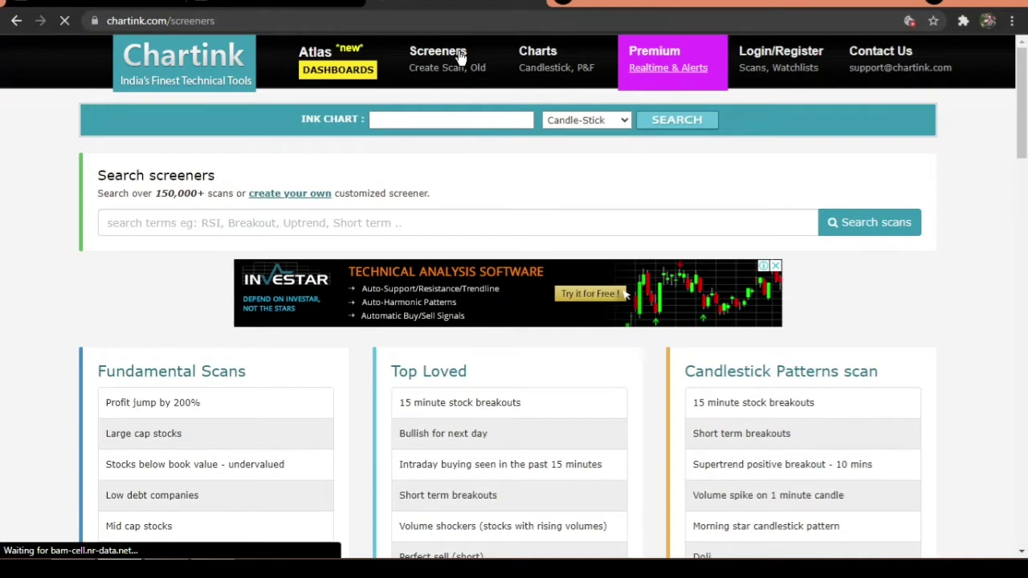
scroll(406, 137, down, 3)
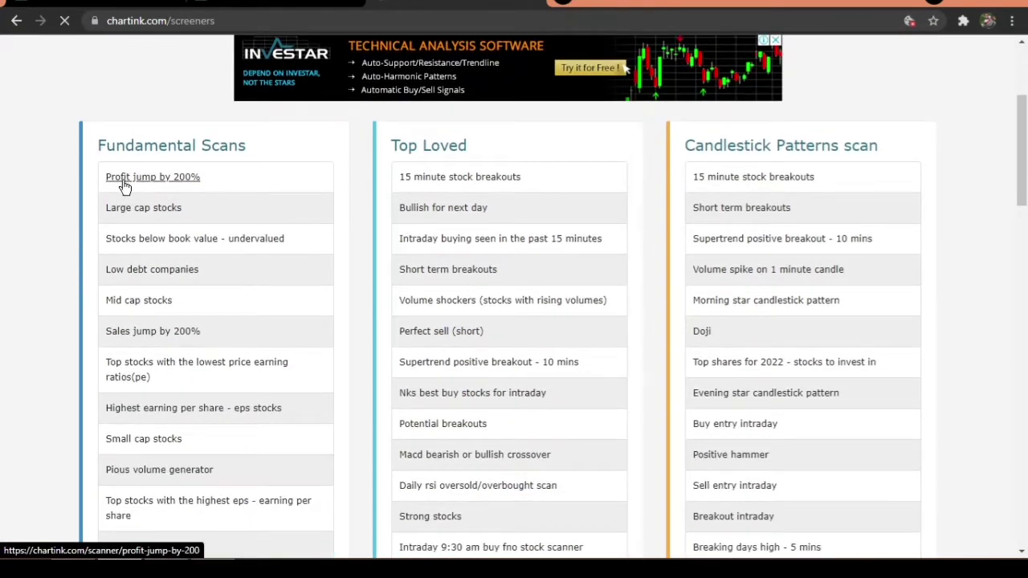
click(196, 178)
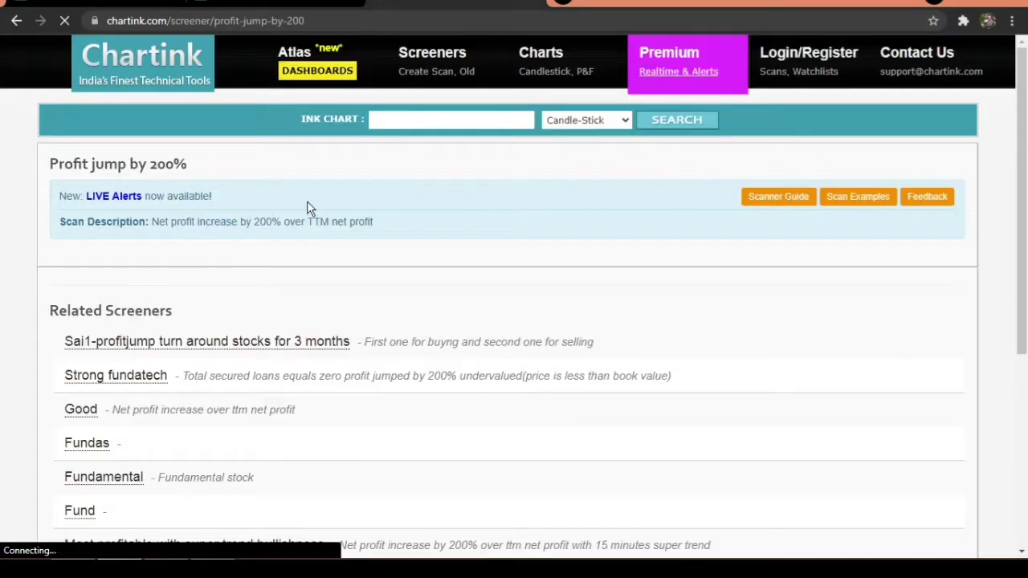
Examine the filter conditions and the list of matching stocks in the Profit jump by 200% scan.
scroll(334, 261, down, 3)
scroll(336, 266, down, 3)
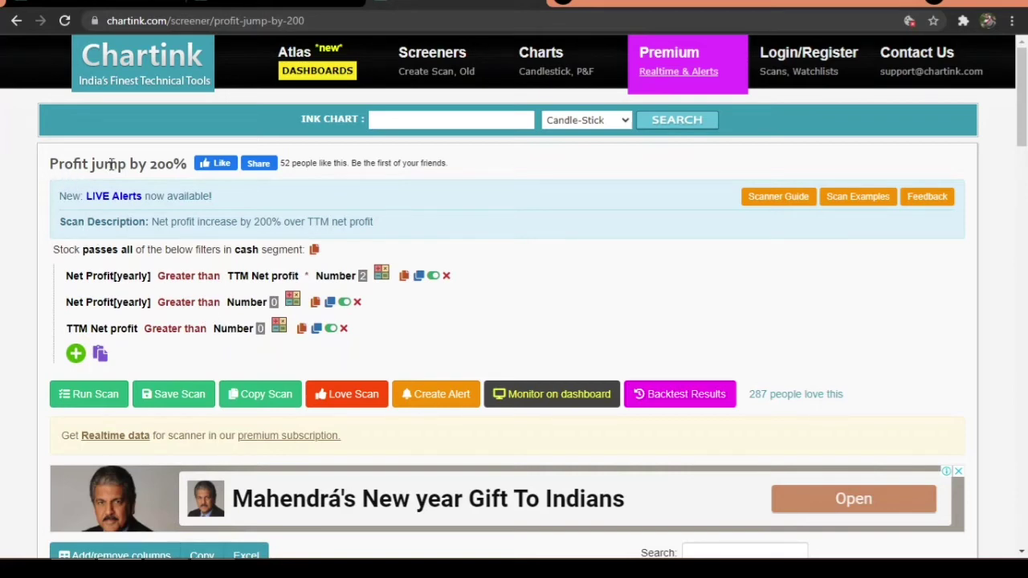
scroll(263, 289, down, 3)
scroll(265, 297, down, 4)
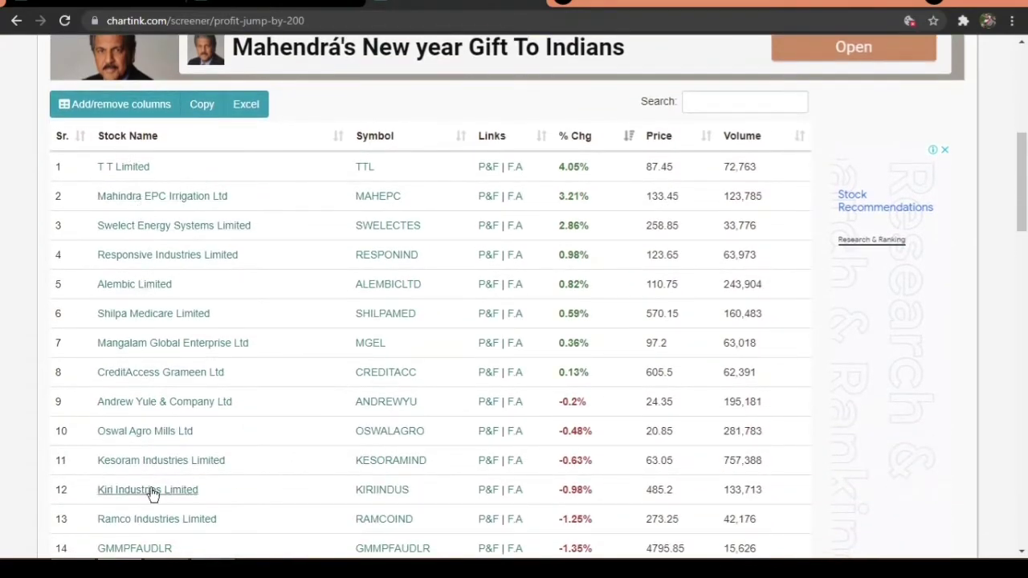
scroll(149, 493, down, 7)
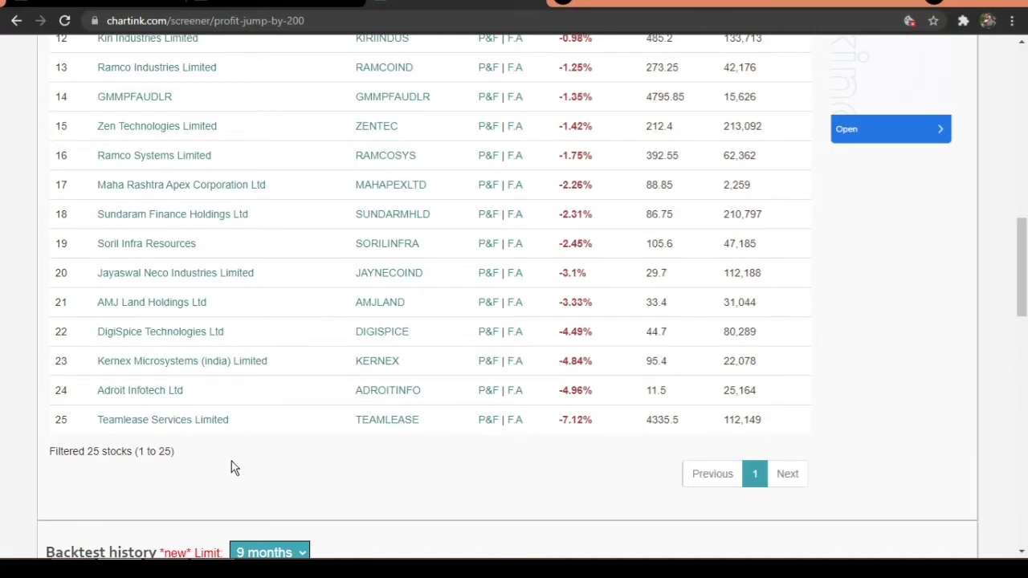
scroll(230, 465, up, 10)
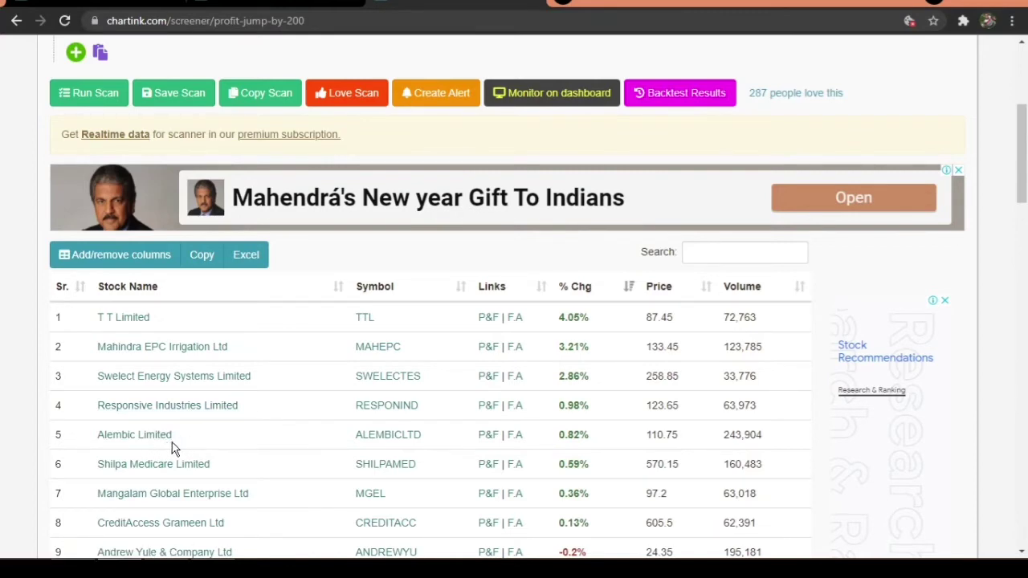
scroll(273, 387, up, 1)
scroll(241, 346, up, 2)
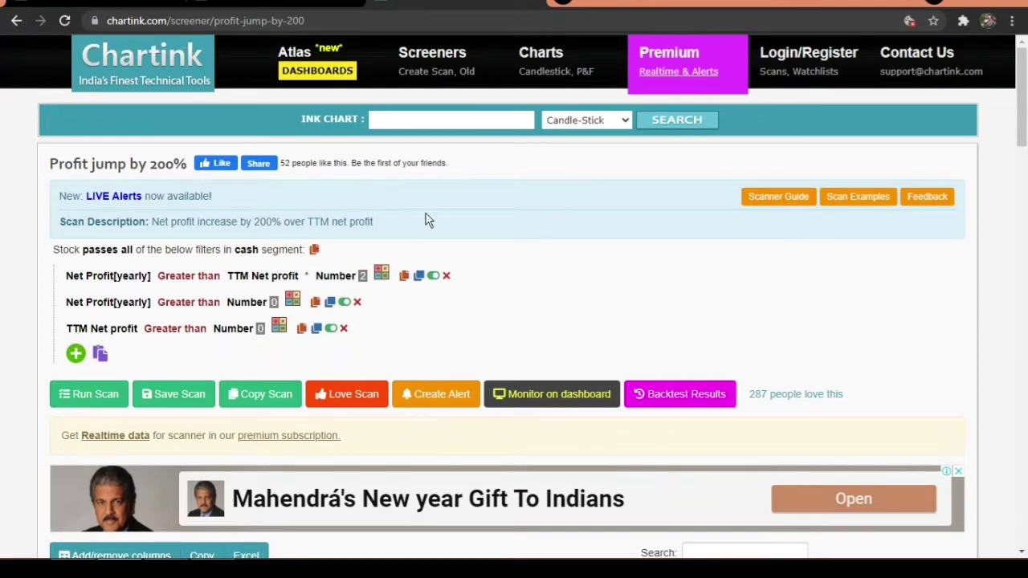
Return to the screeners page and examine the scans listed under Fundamental Scans, Top Loved and Candlestick Patterns scan.
click(446, 52)
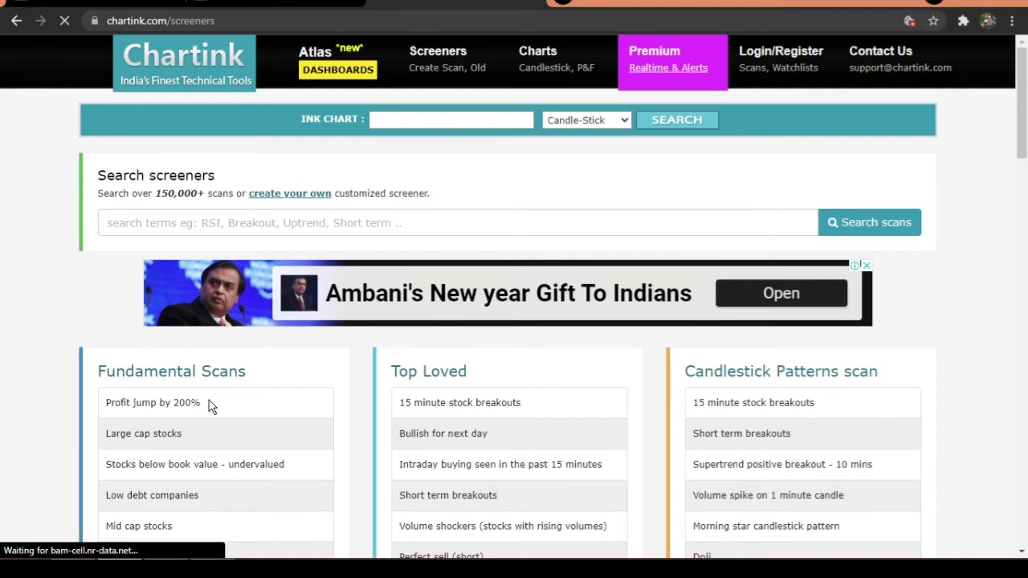
scroll(170, 410, down, 1)
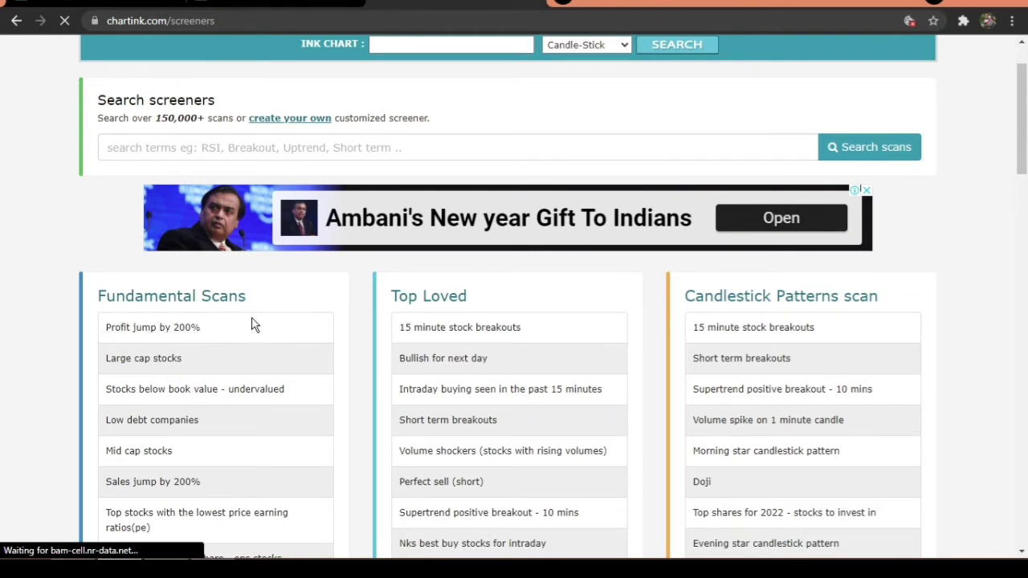
scroll(241, 321, down, 1)
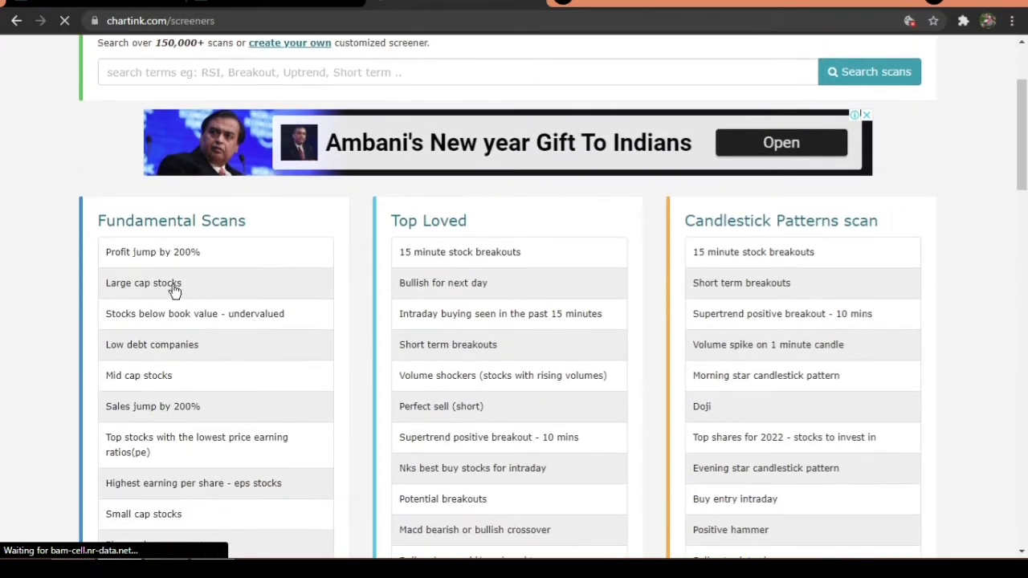
scroll(184, 253, down, 1)
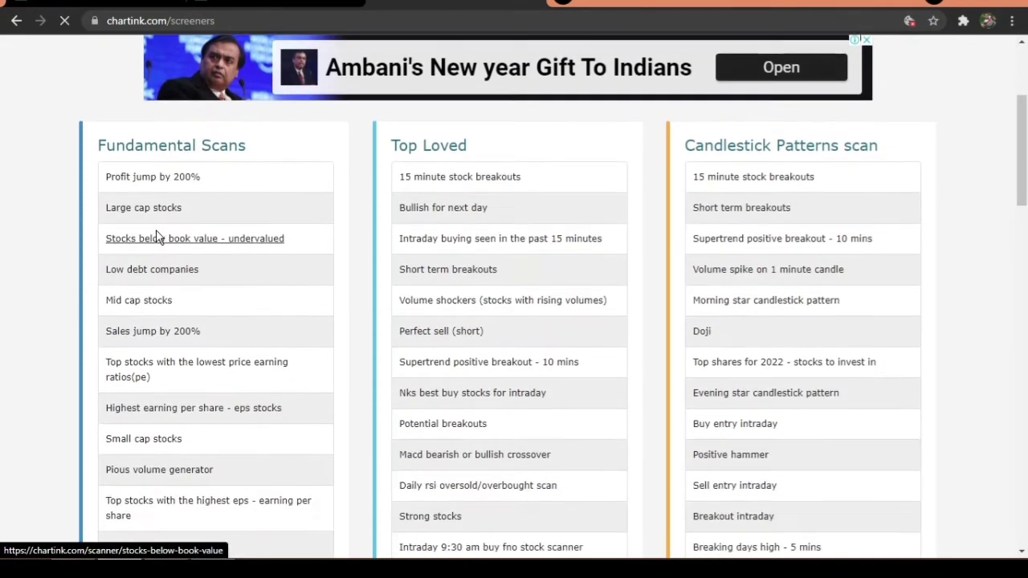
scroll(142, 133, down, 1)
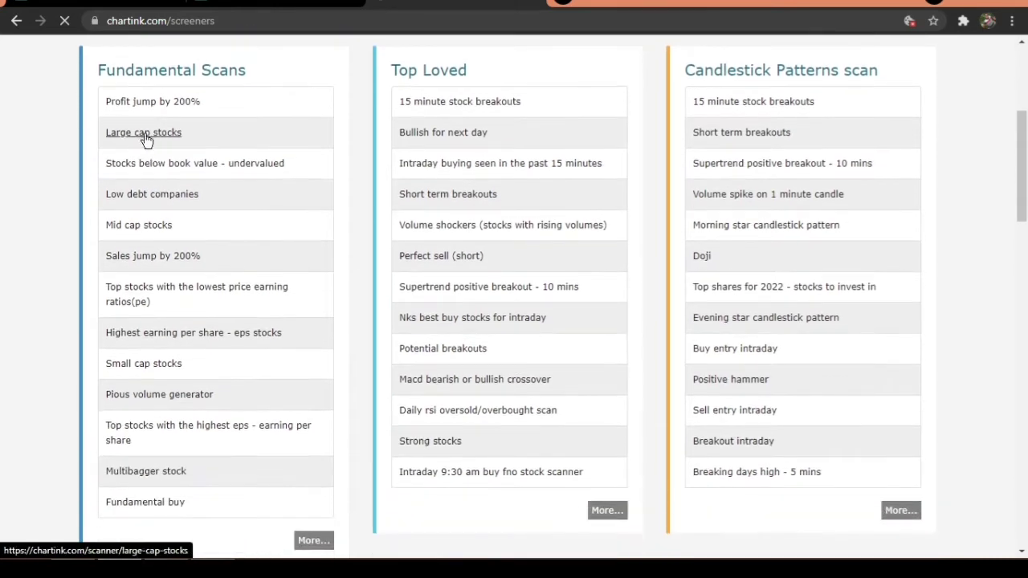
scroll(168, 278, down, 1)
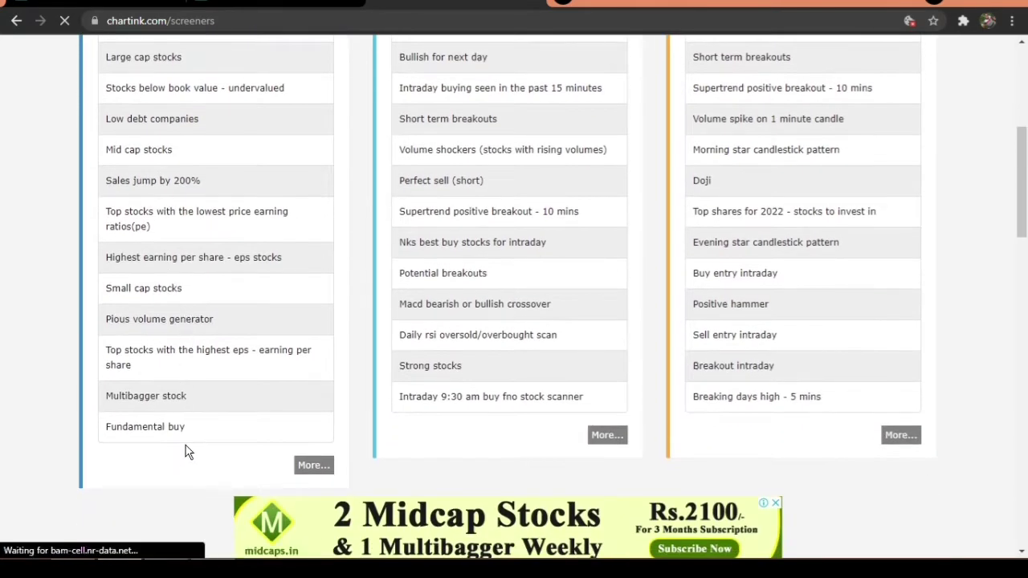
scroll(173, 369, up, 2)
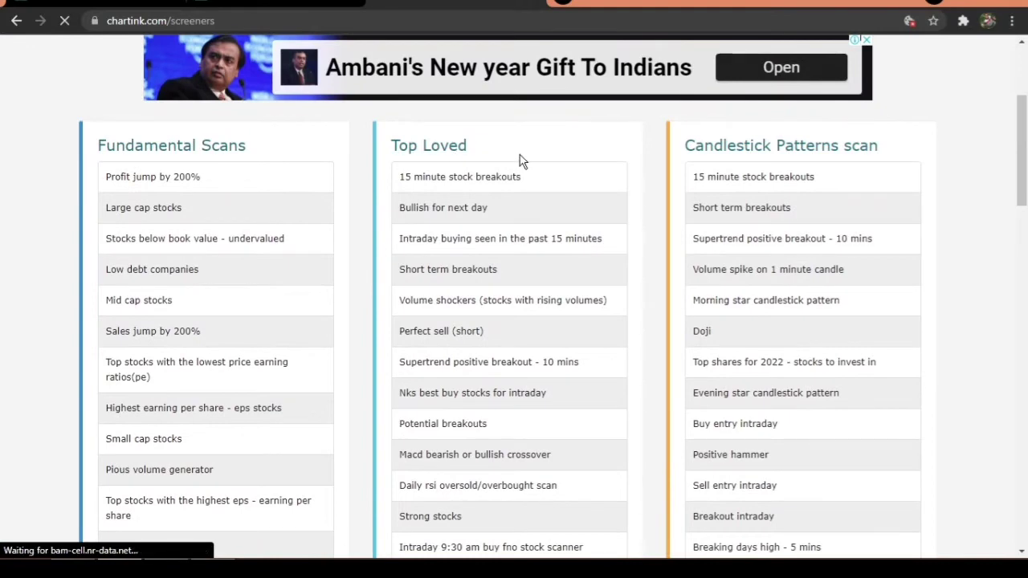
scroll(500, 164, down, 1)
scroll(489, 260, down, 1)
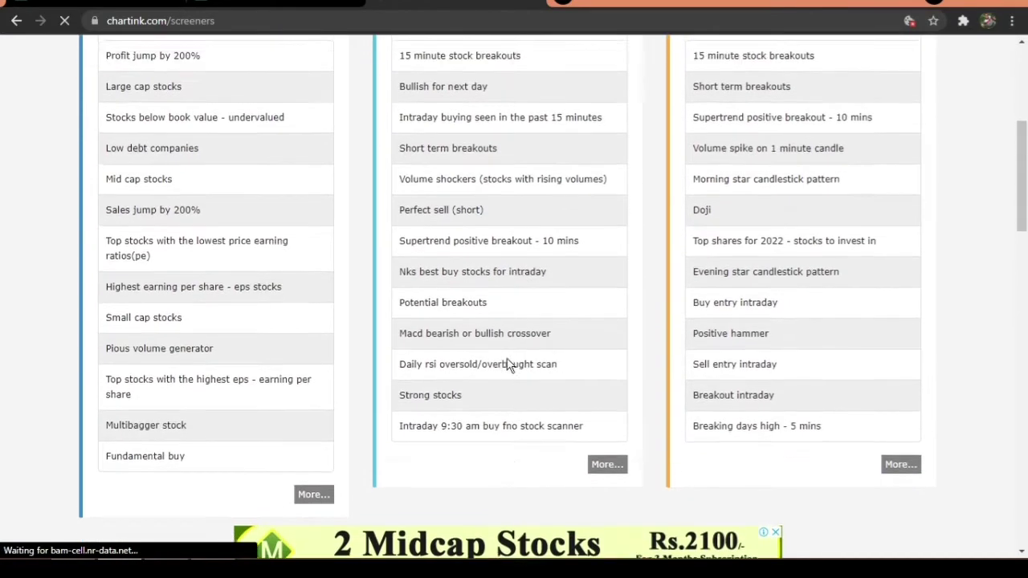
scroll(676, 184, up, 3)
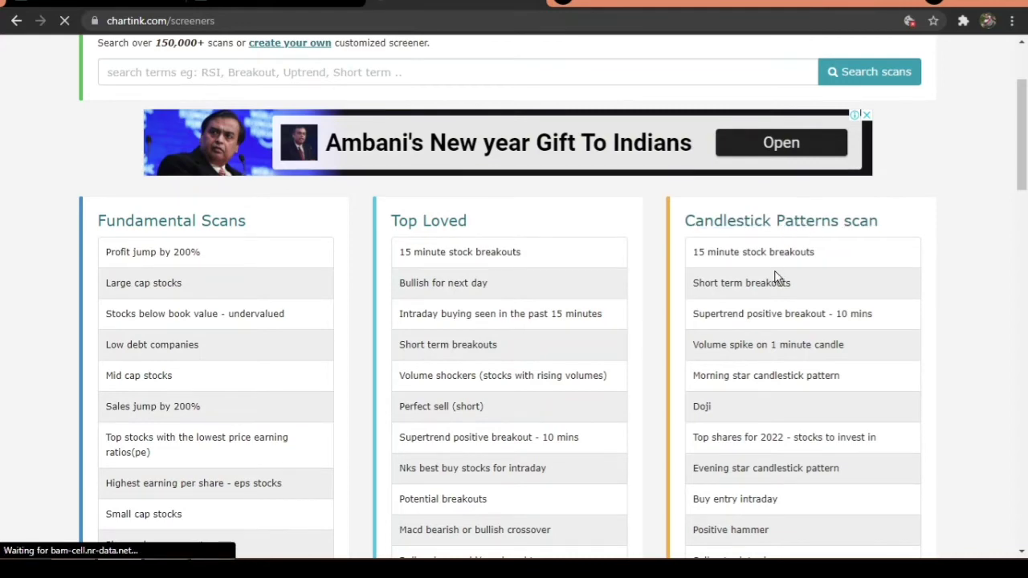
scroll(775, 277, down, 4)
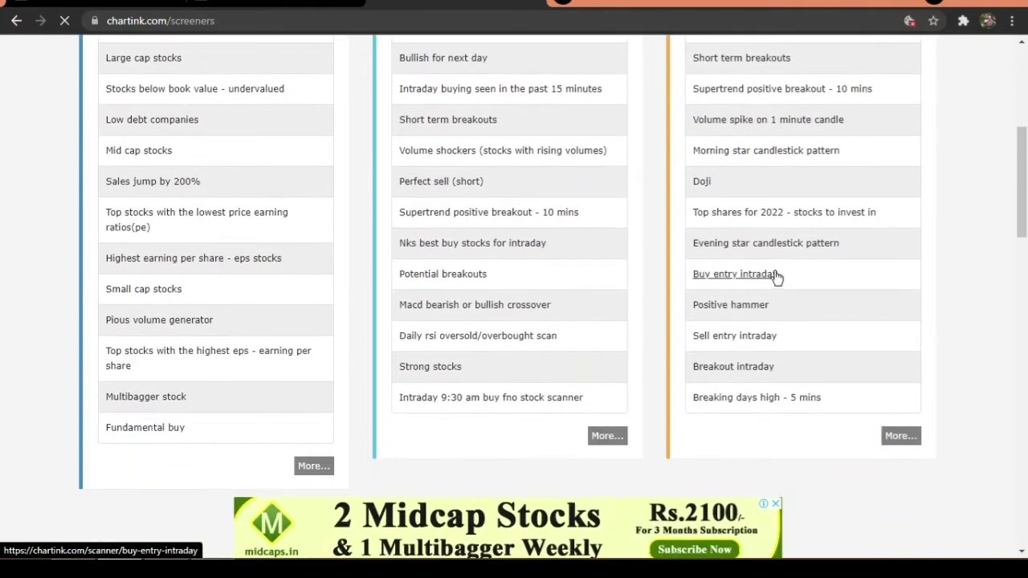
scroll(775, 276, up, 2)
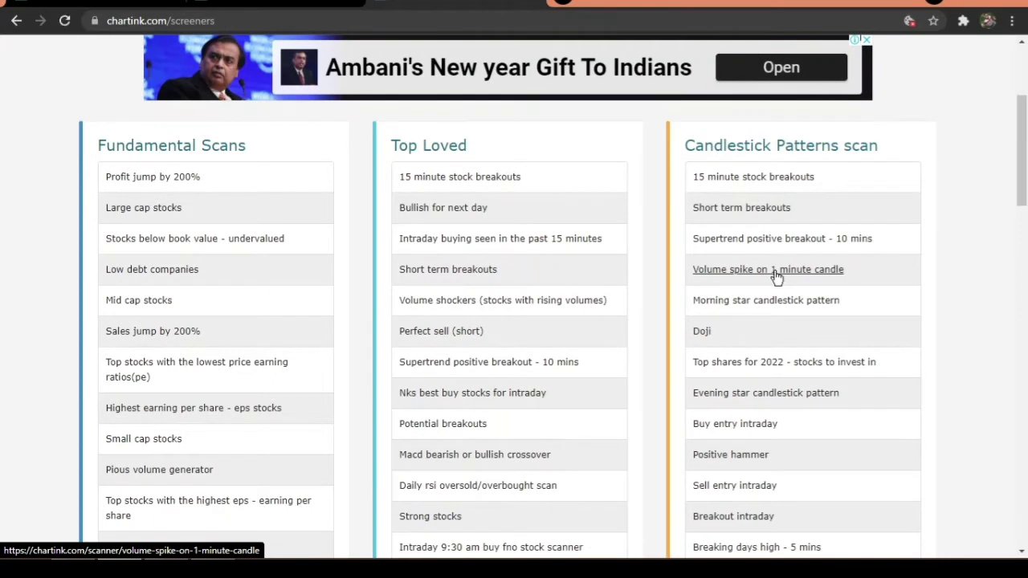
click(776, 275)
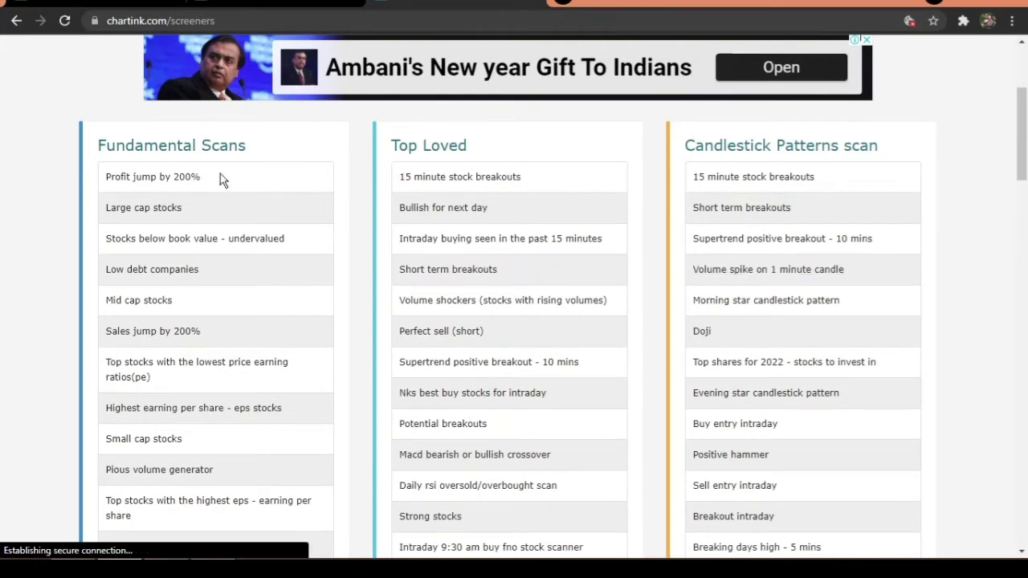
scroll(217, 178, down, 1)
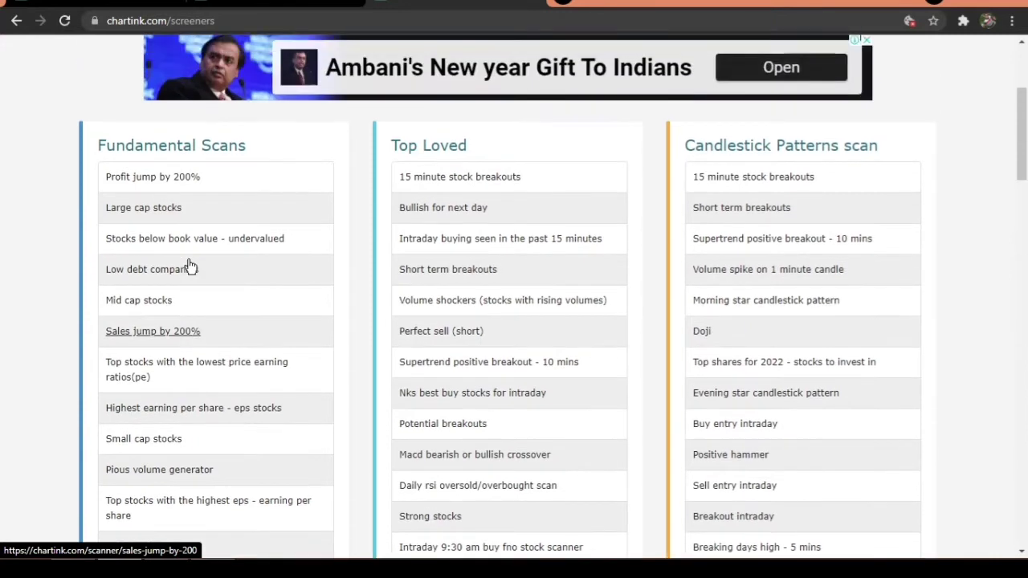
scroll(287, 340, up, 2)
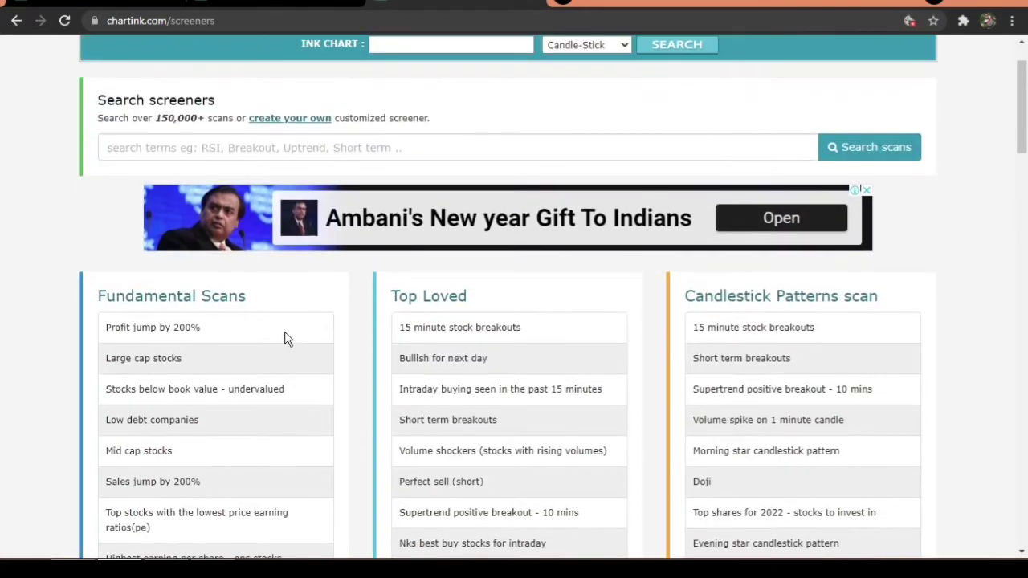
scroll(285, 340, down, 2)
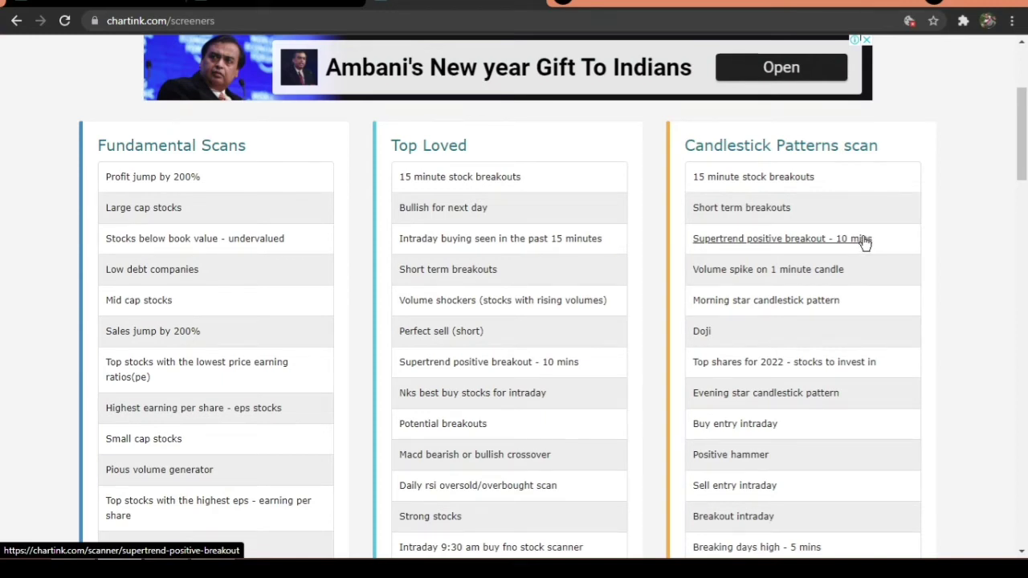
scroll(543, 268, up, 3)
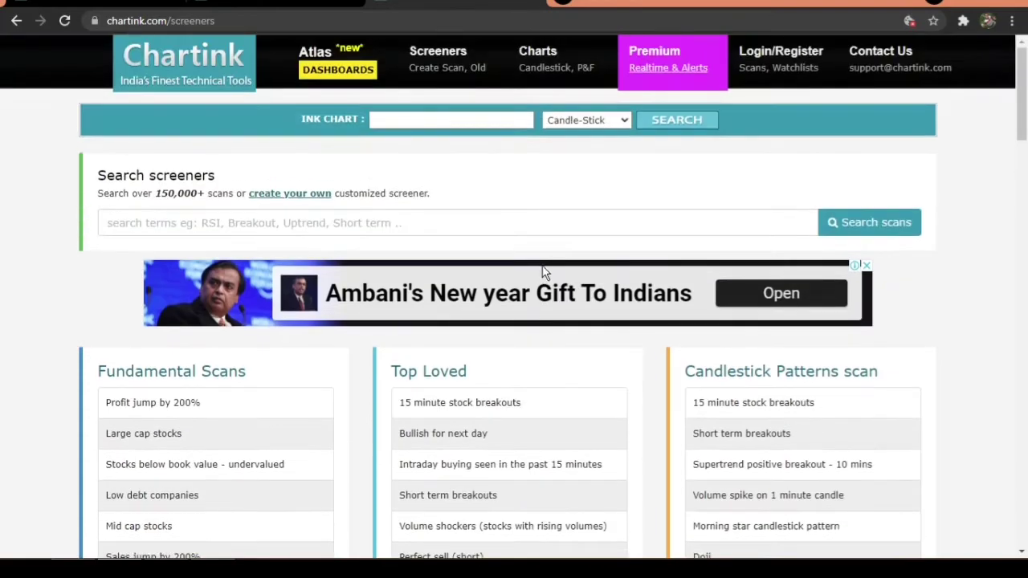
scroll(544, 277, down, 2)
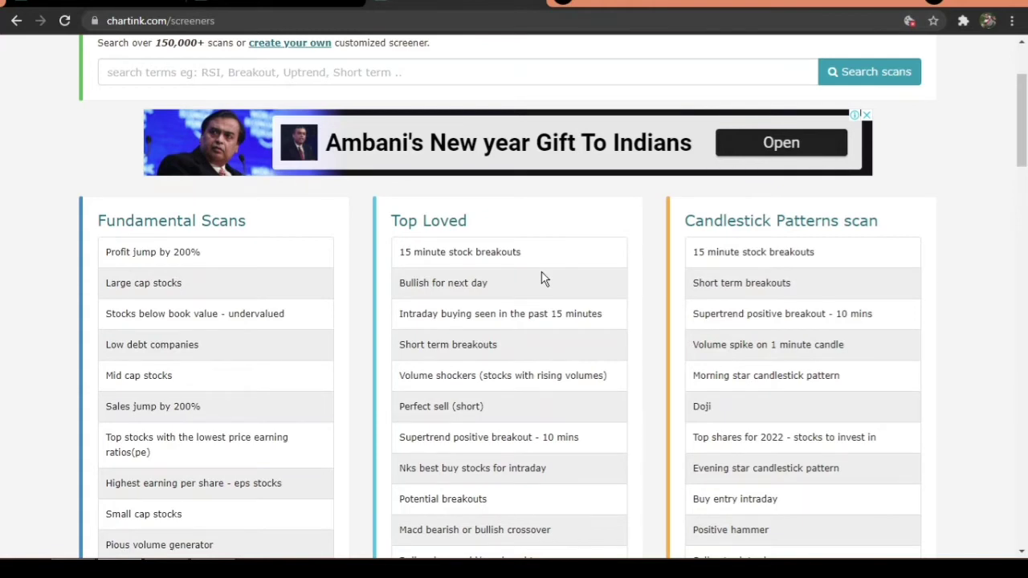
scroll(544, 277, up, 2)
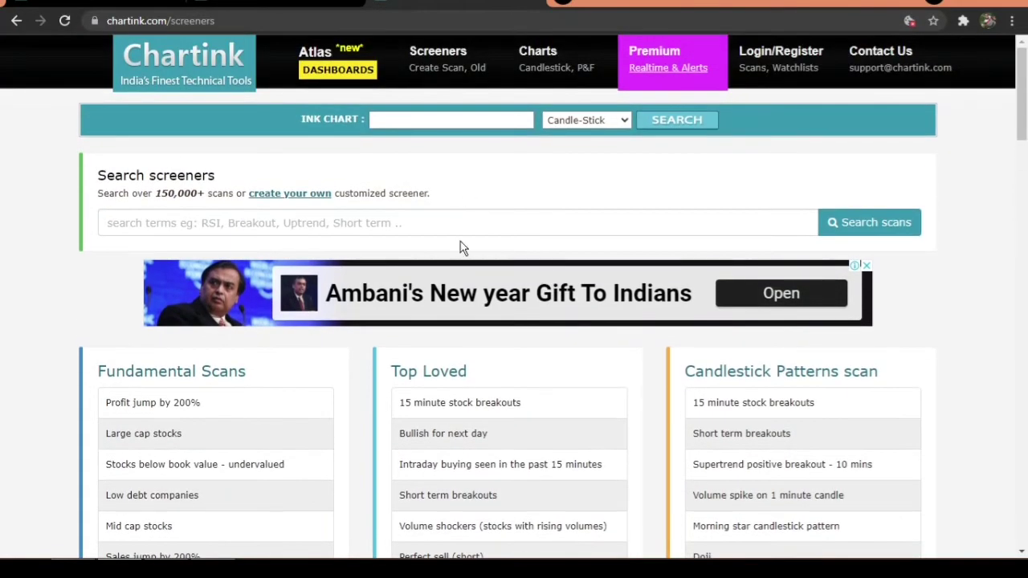
Start a new custom scan in the cash segment with the filter Latest Open Greater than 1 day ago Close.
click(438, 72)
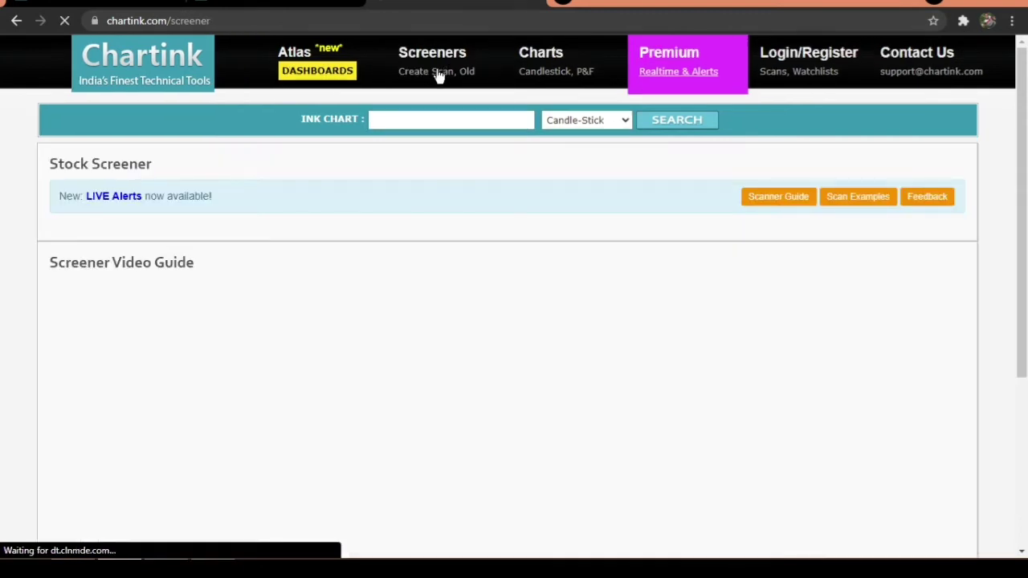
scroll(426, 180, down, 2)
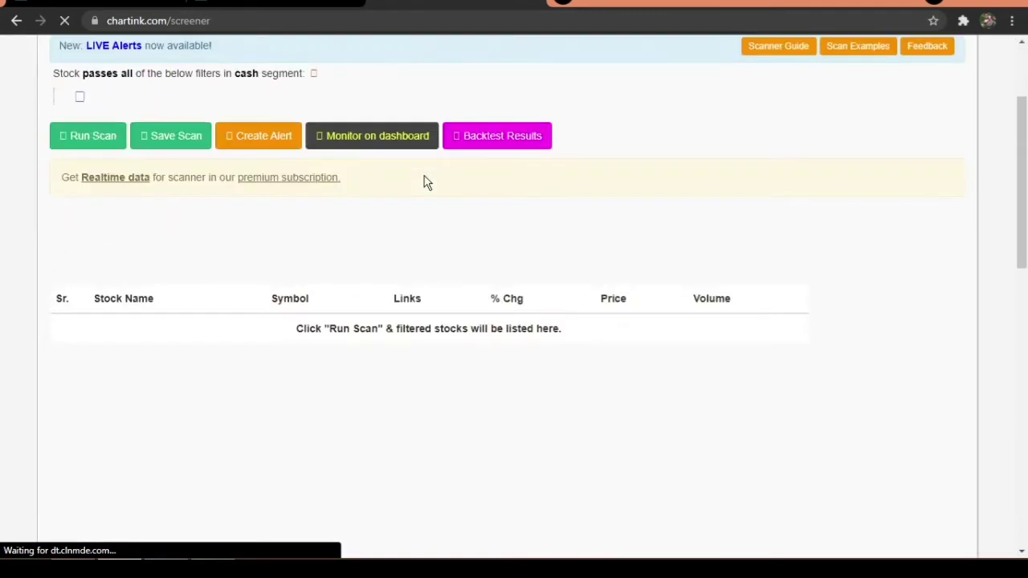
scroll(147, 121, up, 1)
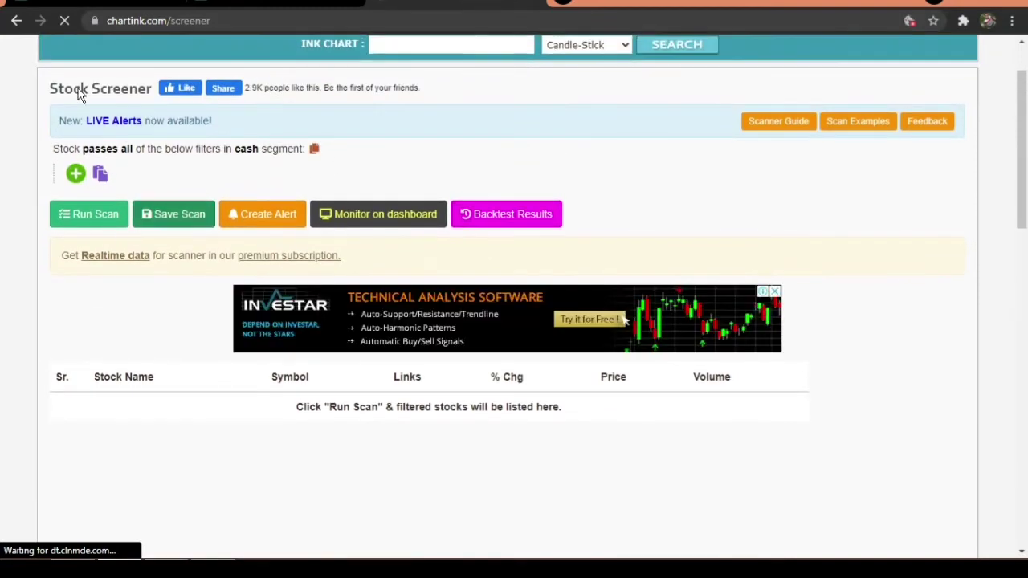
click(76, 175)
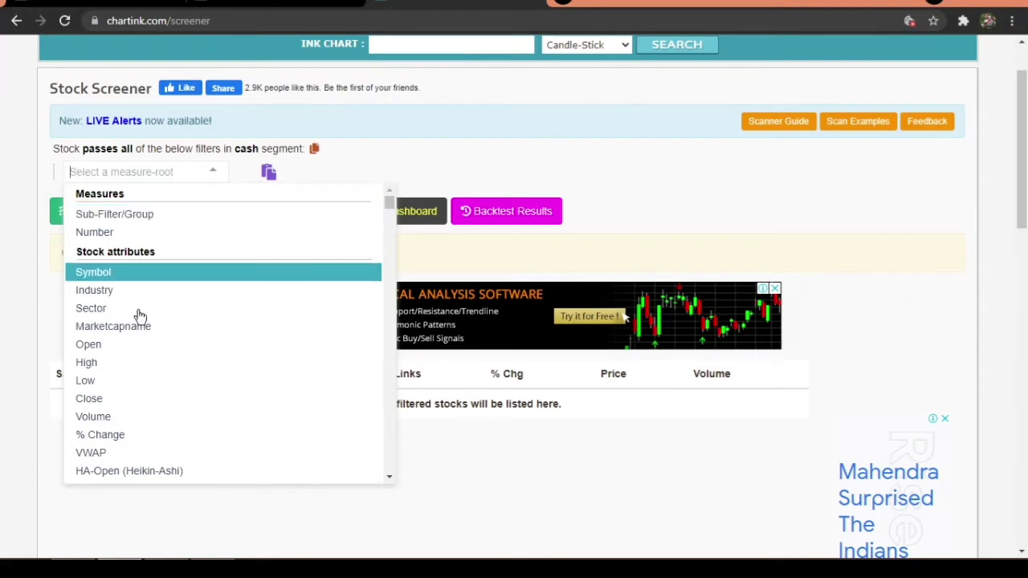
click(131, 349)
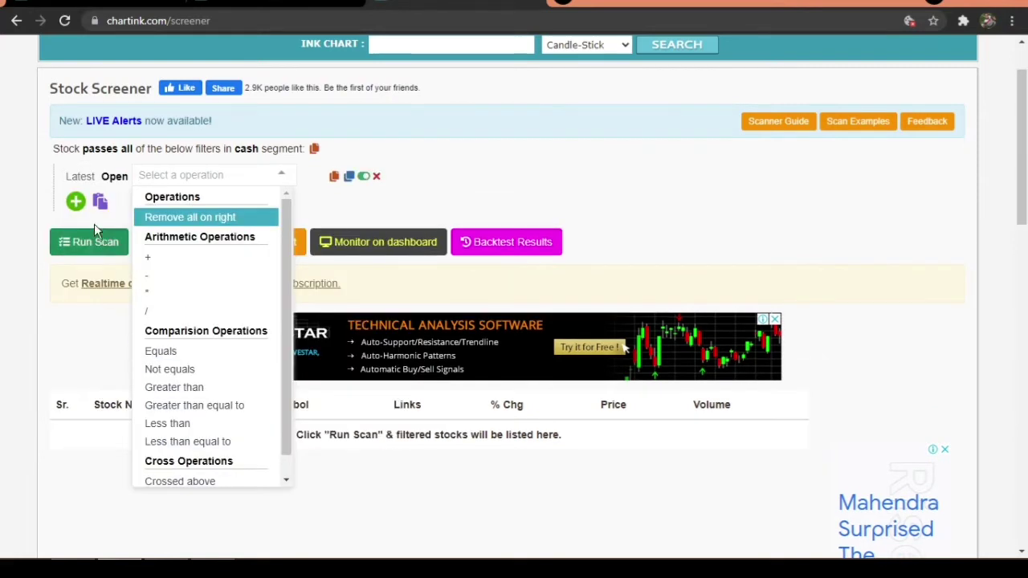
click(215, 394)
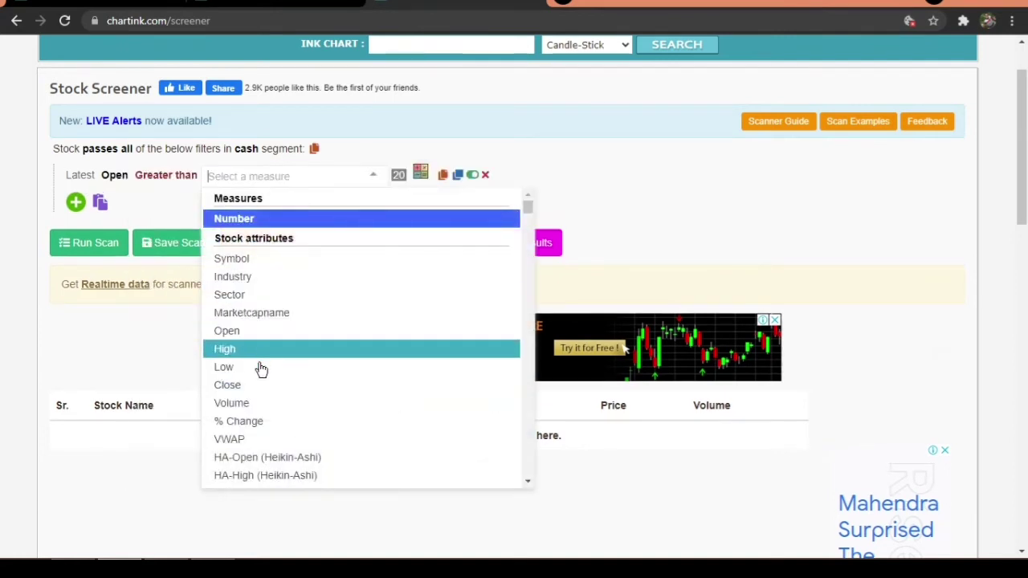
click(246, 384)
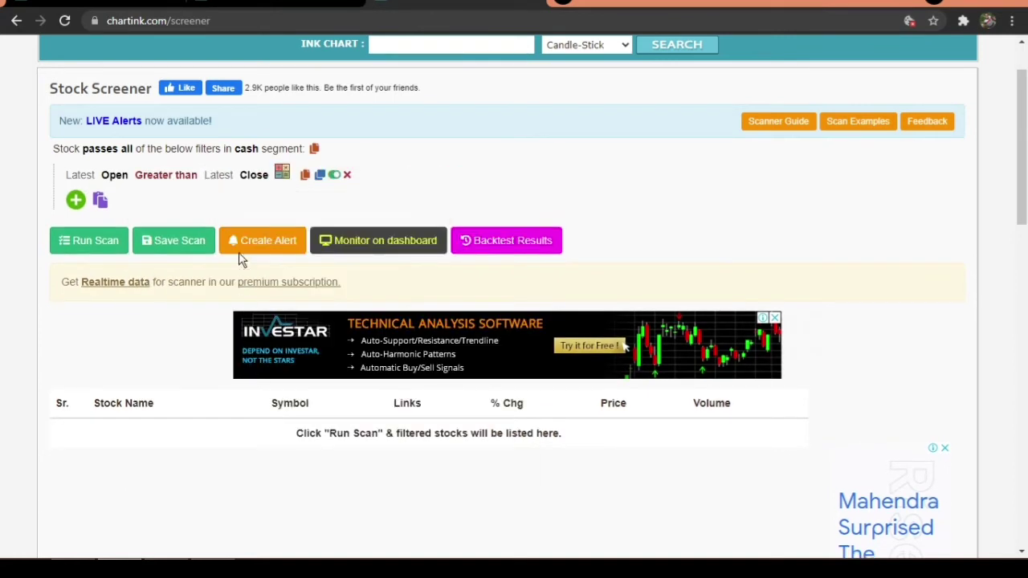
click(217, 187)
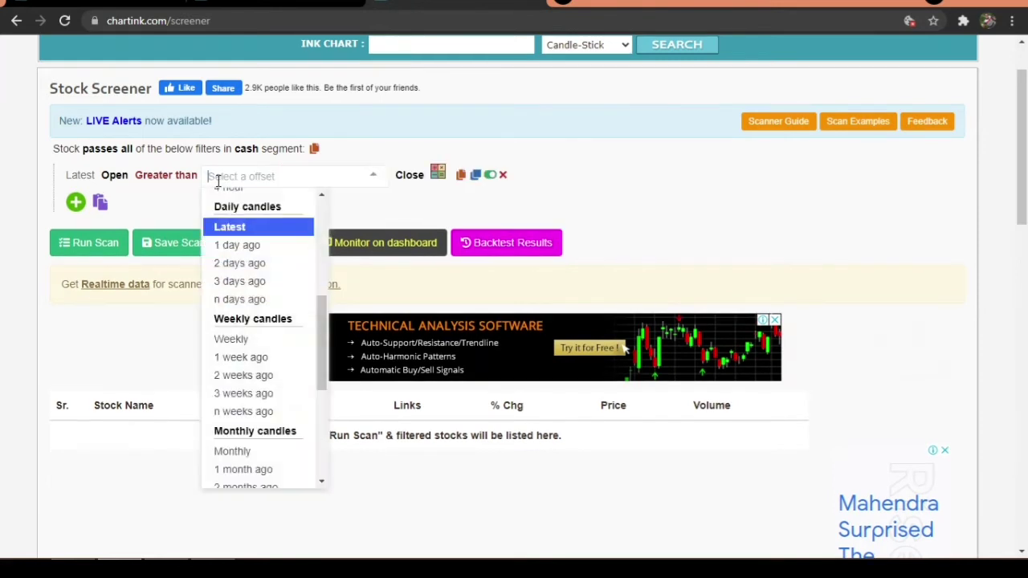
click(240, 244)
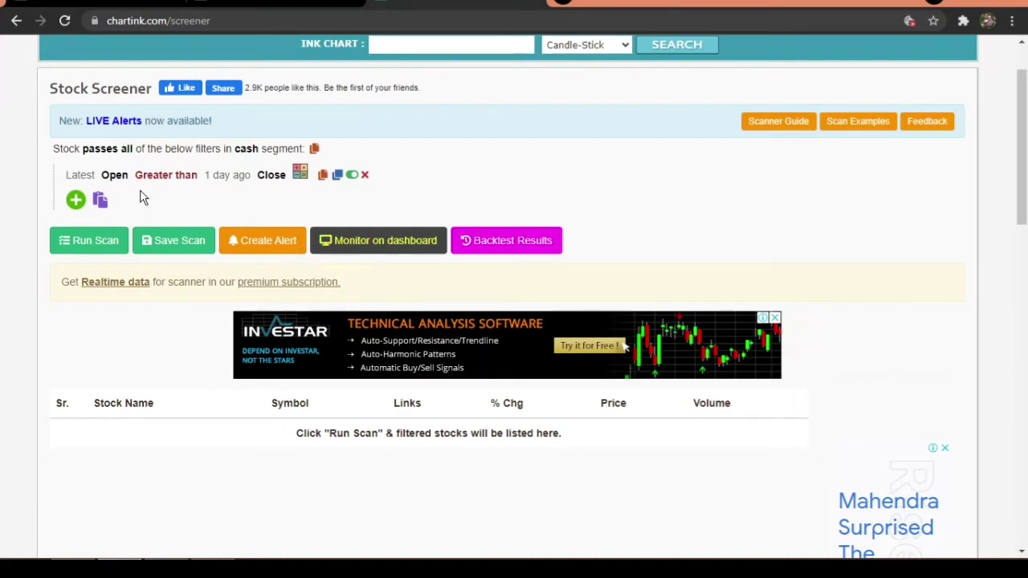
Run the custom scan and look through the first page of filtered stocks.
click(102, 238)
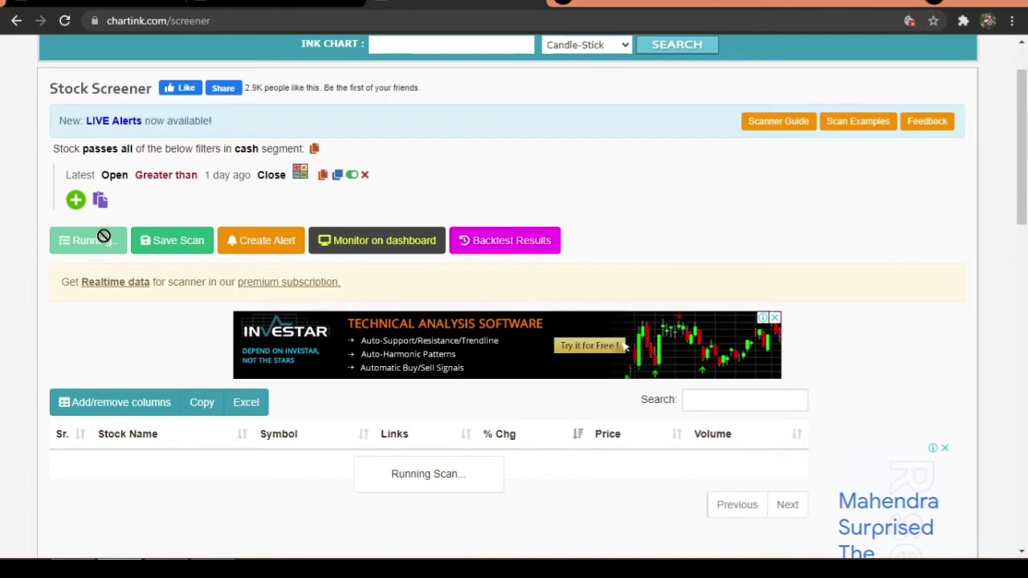
scroll(124, 289, down, 1)
scroll(124, 289, down, 2)
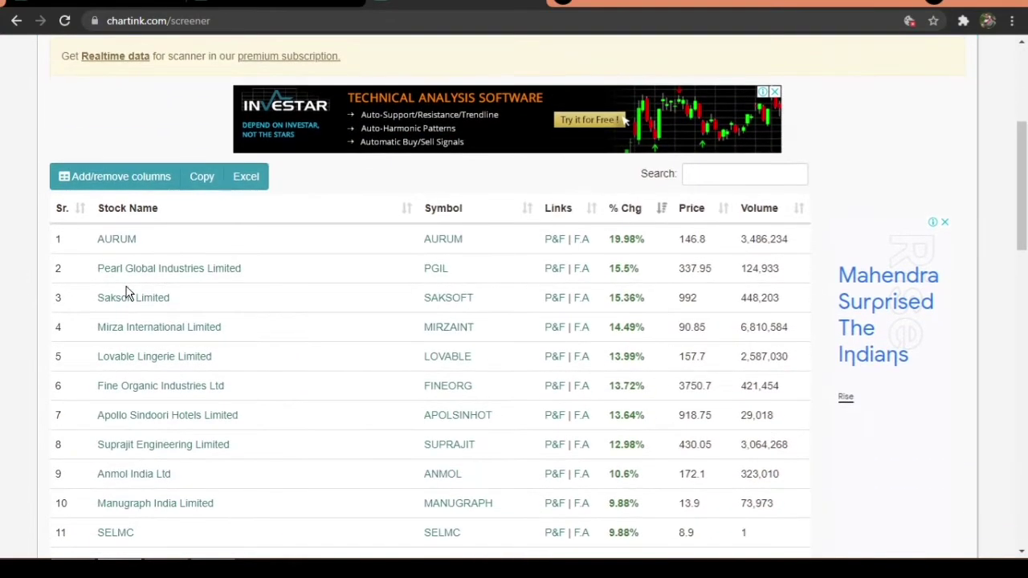
scroll(129, 241, down, 1)
scroll(121, 200, down, 1)
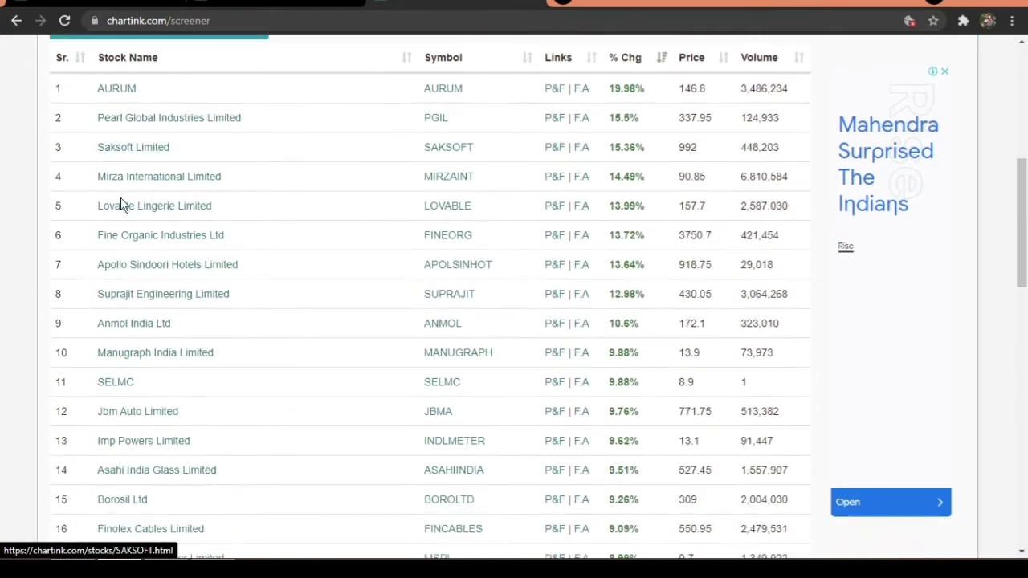
scroll(152, 277, down, 3)
scroll(166, 358, down, 2)
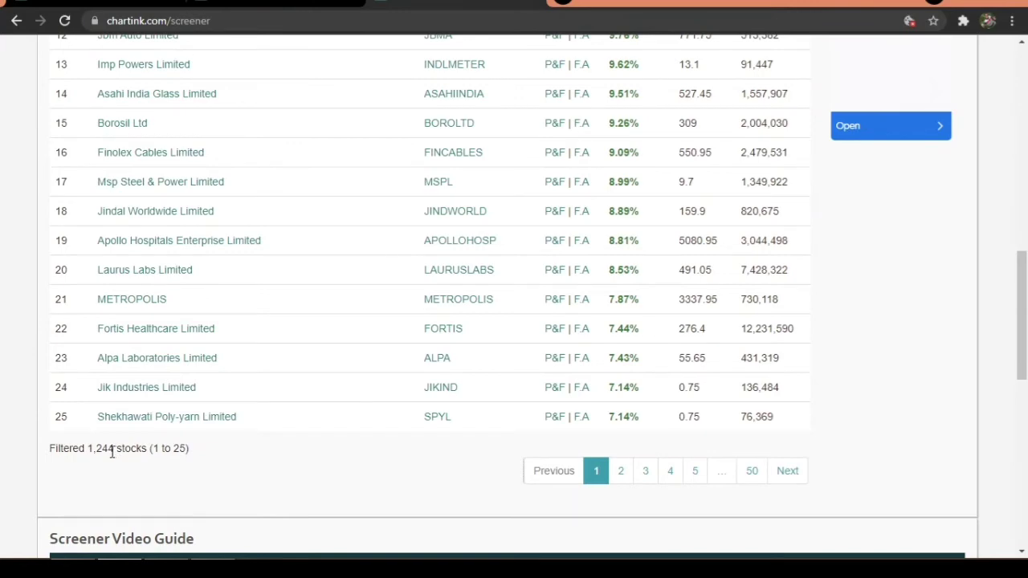
scroll(201, 455, up, 1)
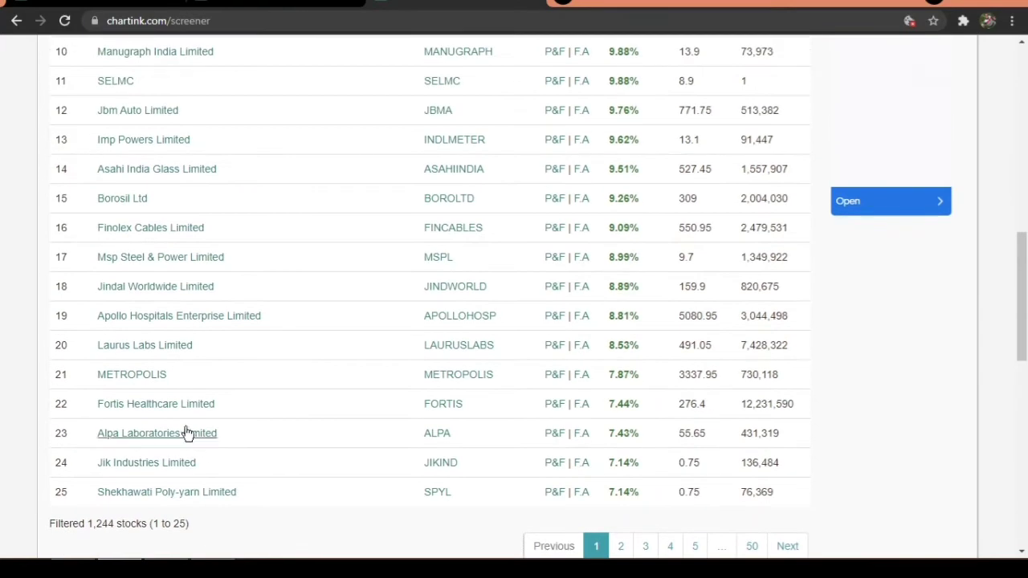
scroll(229, 376, up, 3)
scroll(230, 376, up, 6)
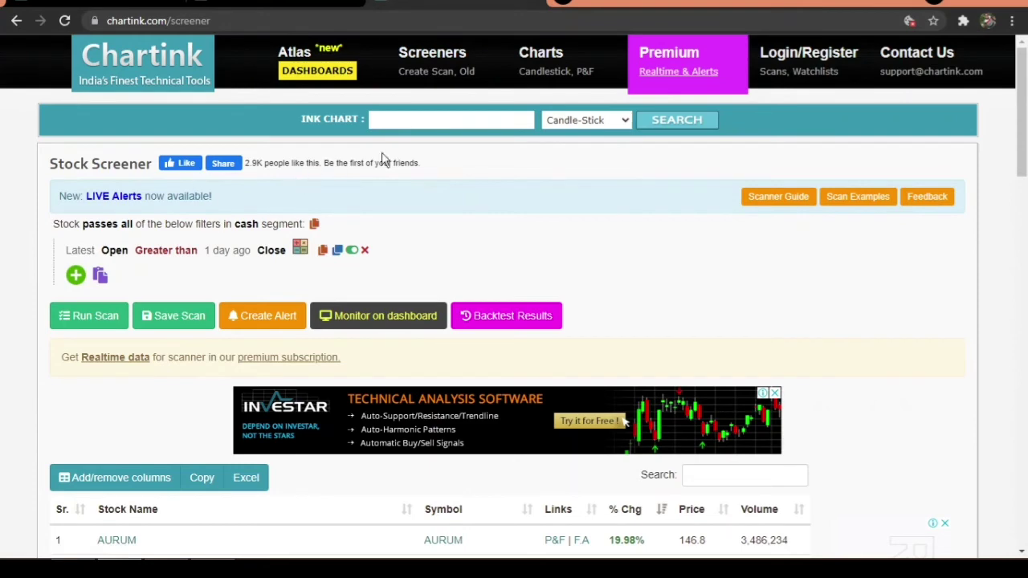
Open the old Eod Scanner and show its Double Bottom stocks.
click(470, 72)
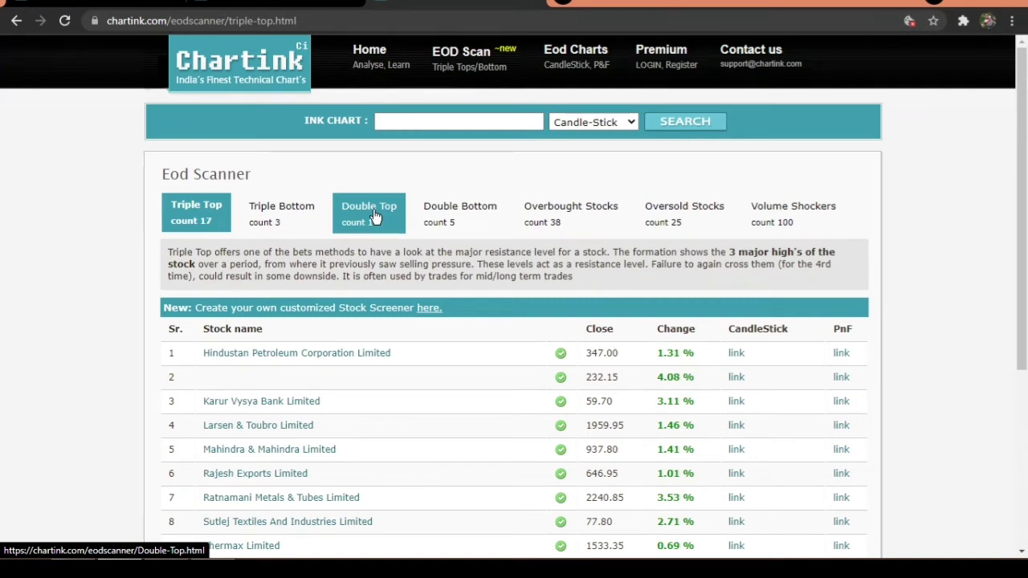
click(469, 211)
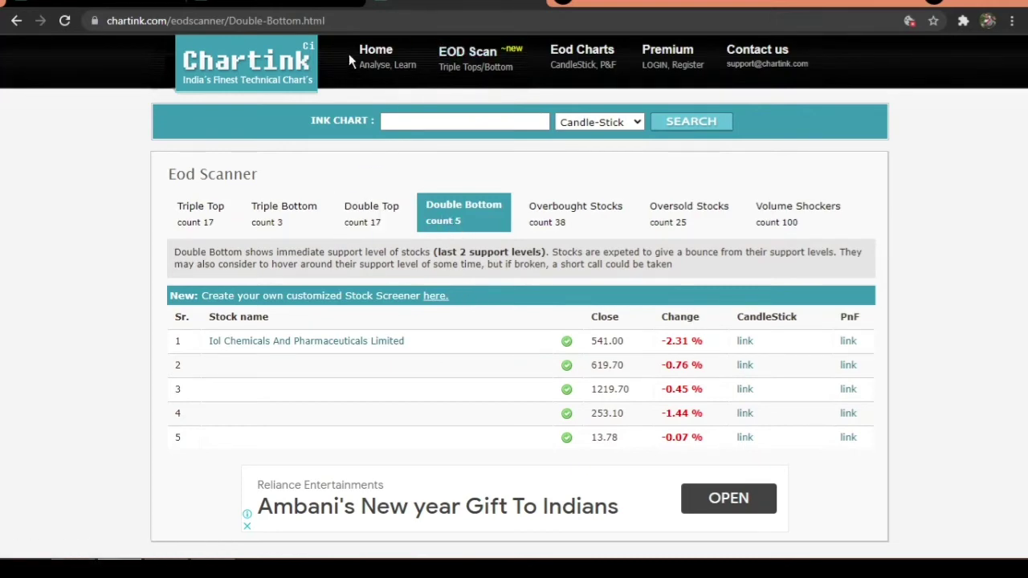
Reopen the old Eod Scanner from the home page to view its Triple Top stocks, and return to the home page.
click(385, 51)
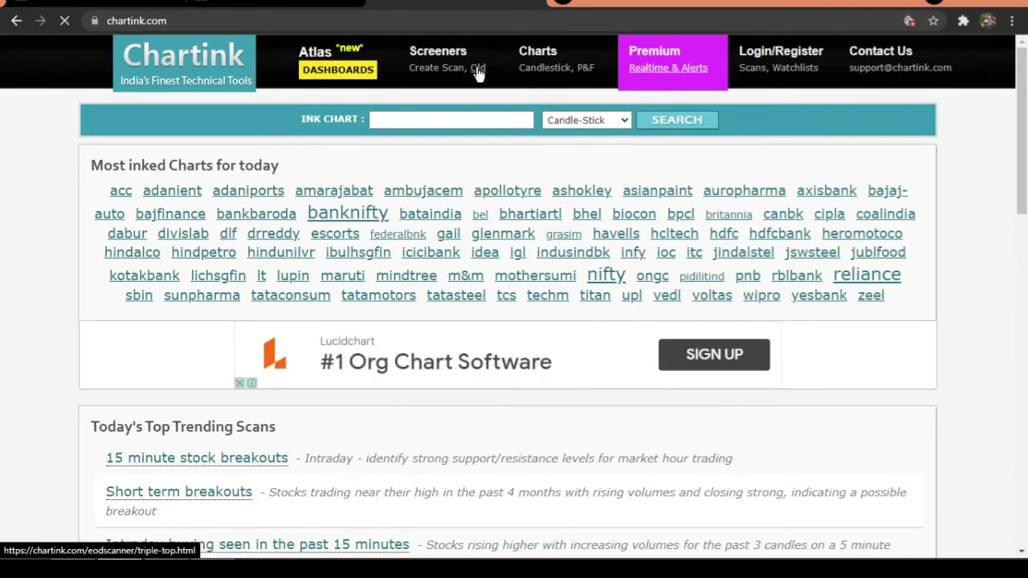
click(478, 72)
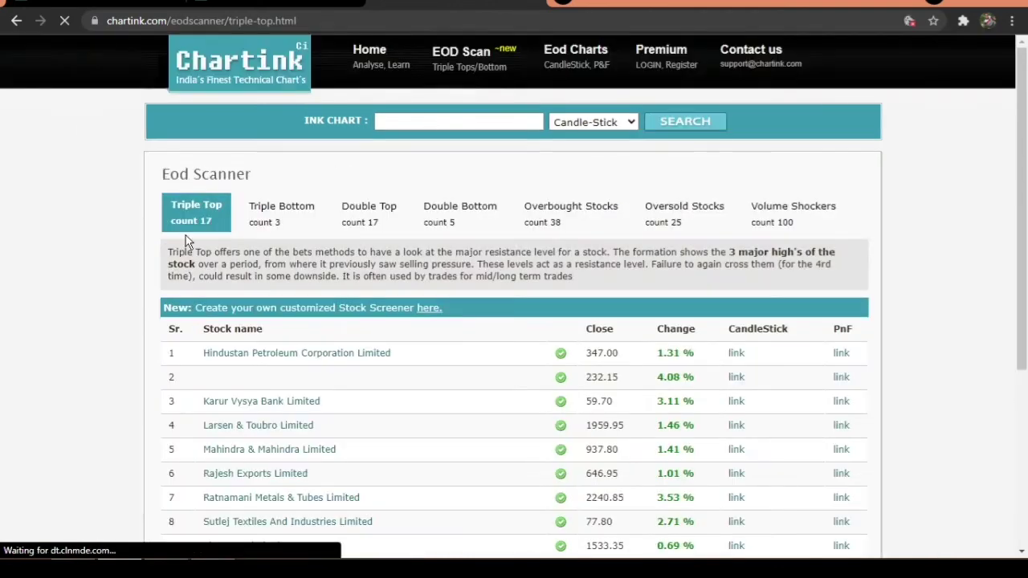
click(366, 47)
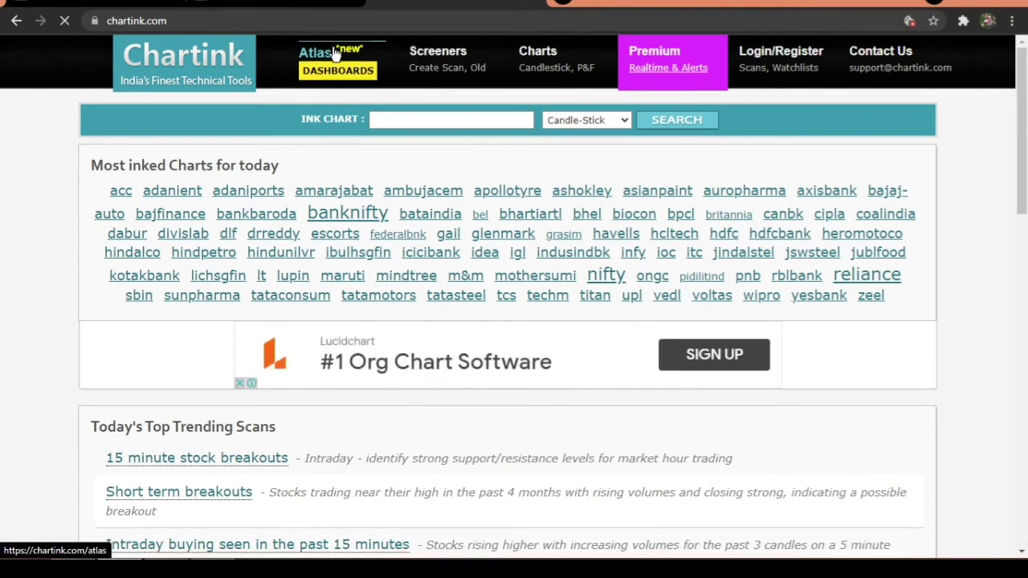
Open the Atlas dashboards and view the stock breakout and Lower circuit widgets of the third dashboard under Top Dashboards.
click(336, 53)
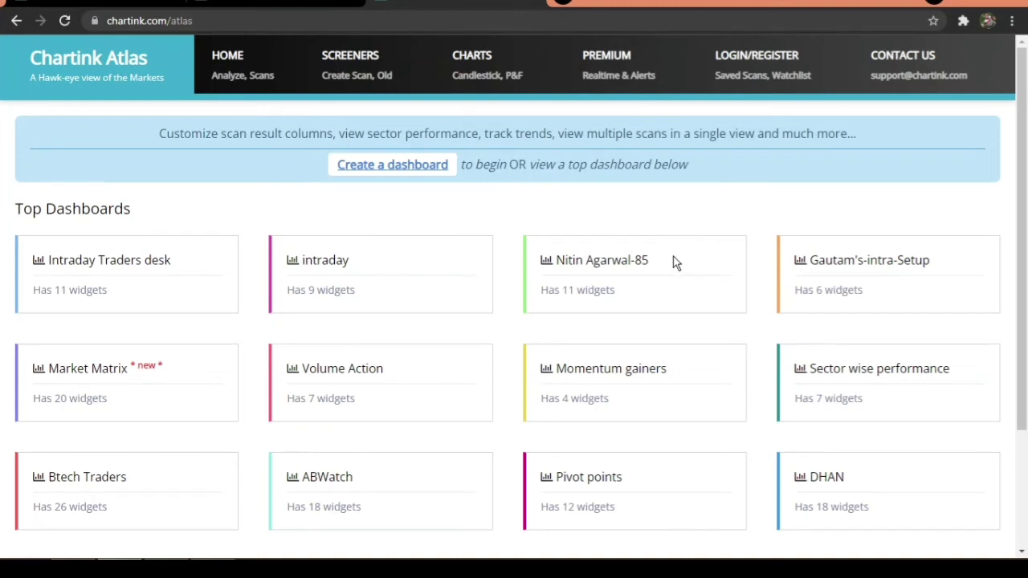
click(618, 261)
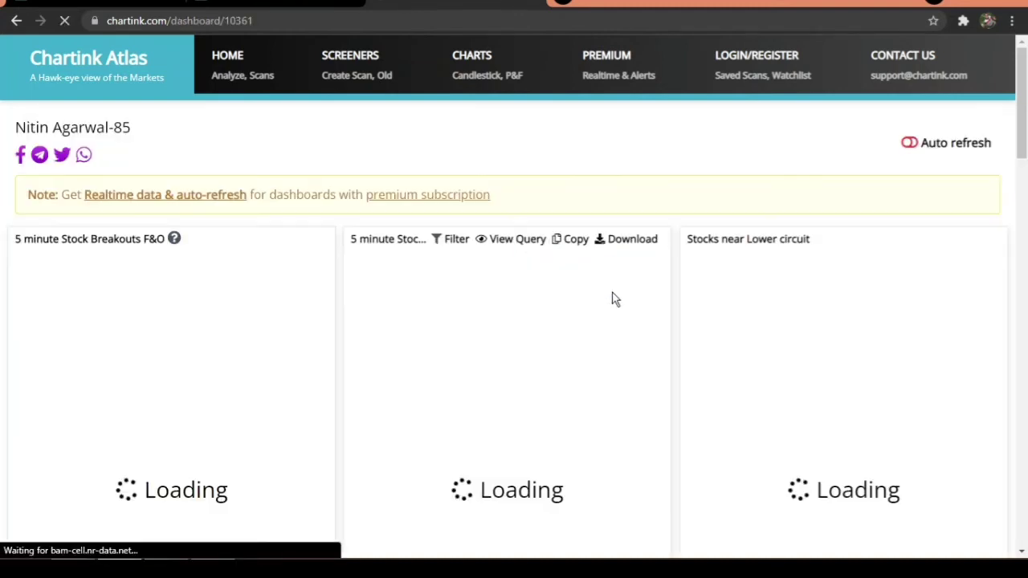
scroll(632, 292, down, 3)
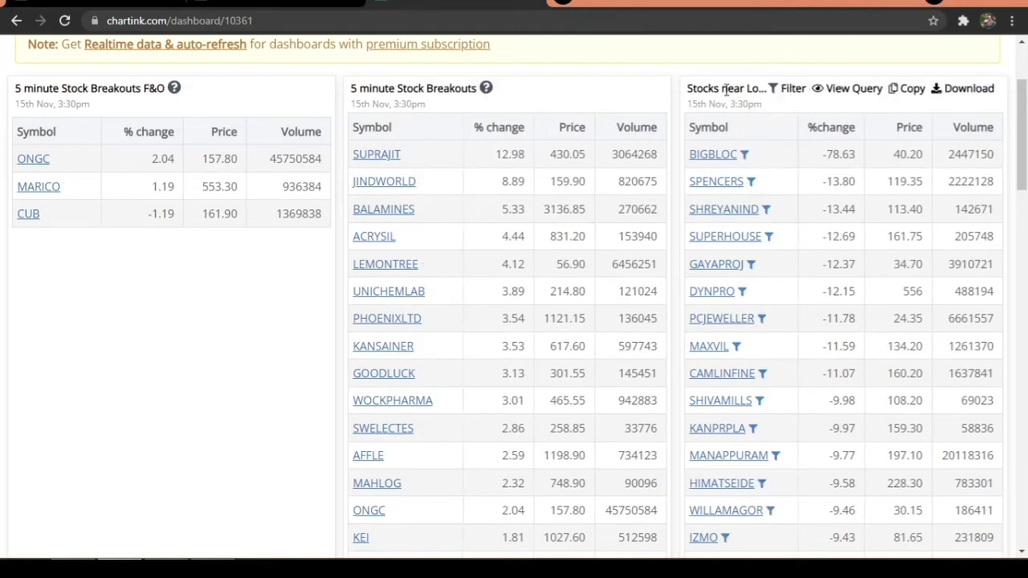
View the query of the Stocks near Lower circuit widget and examine its columns, filters and result table.
click(832, 90)
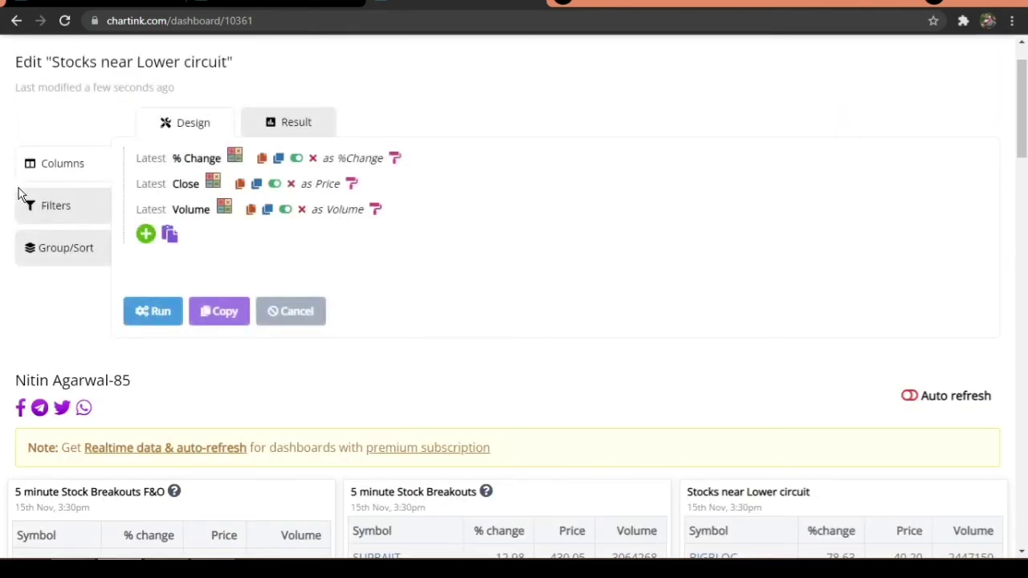
click(309, 120)
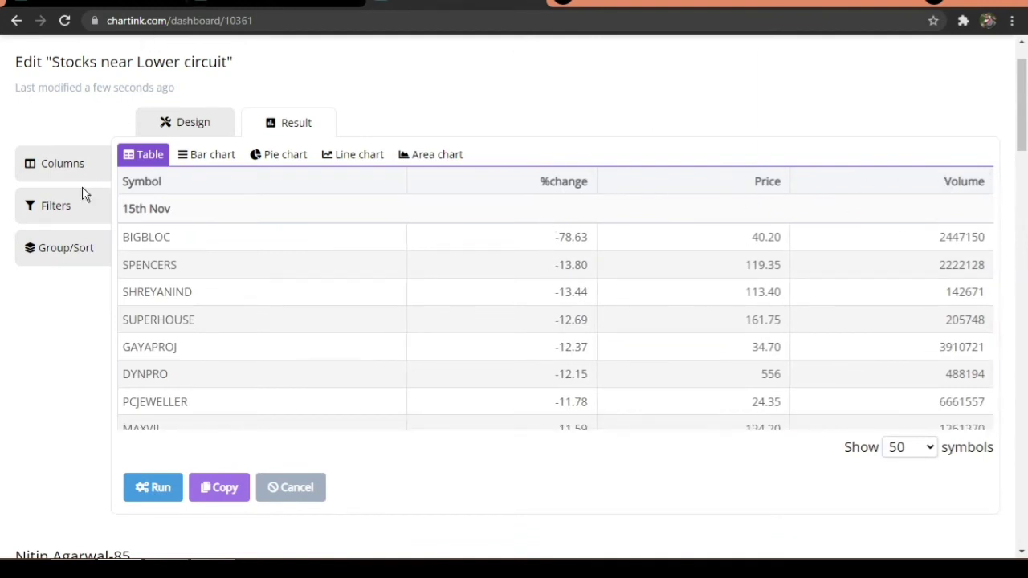
click(76, 167)
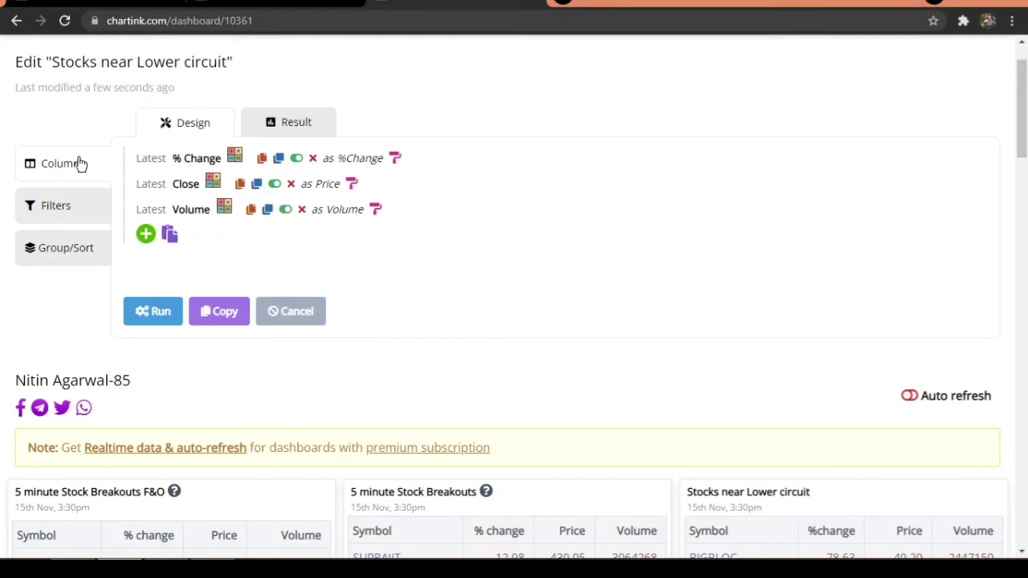
drag(46, 211, 46, 231)
click(46, 210)
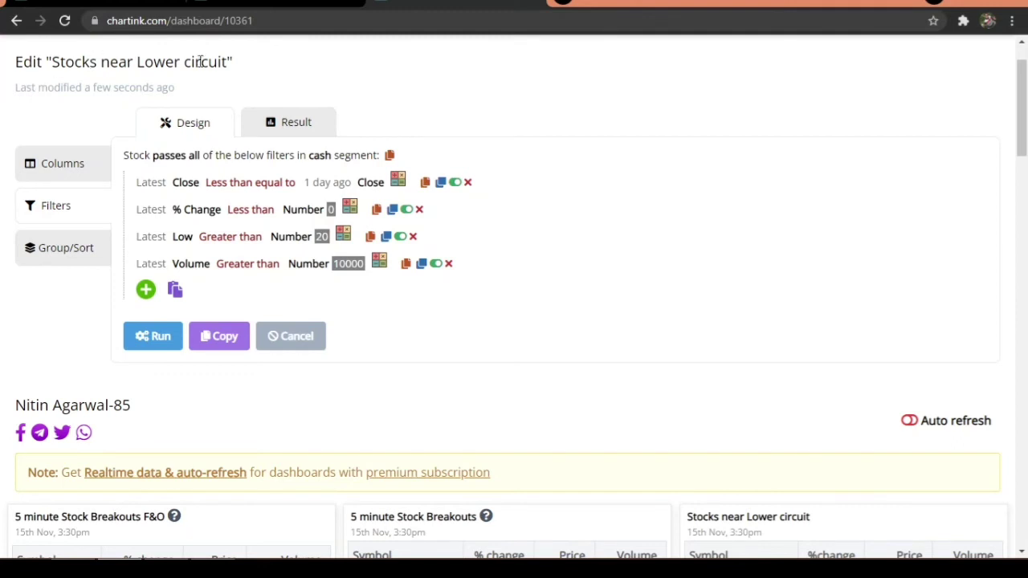
click(292, 128)
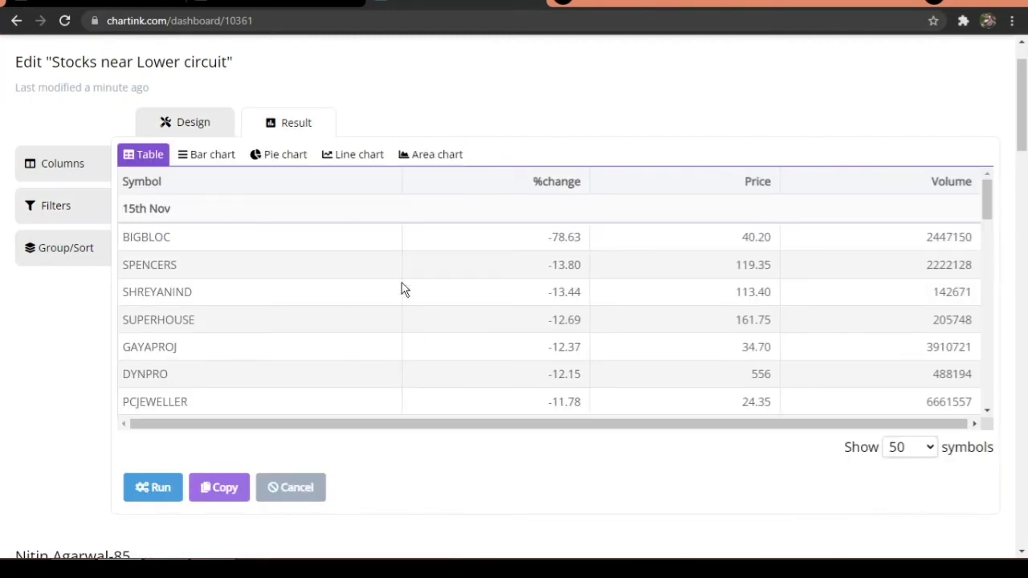
Return to the Atlas dashboard list, reopen the third top dashboard and examine its breakout, Lower circuit and Upper circuit widgets.
click(13, 21)
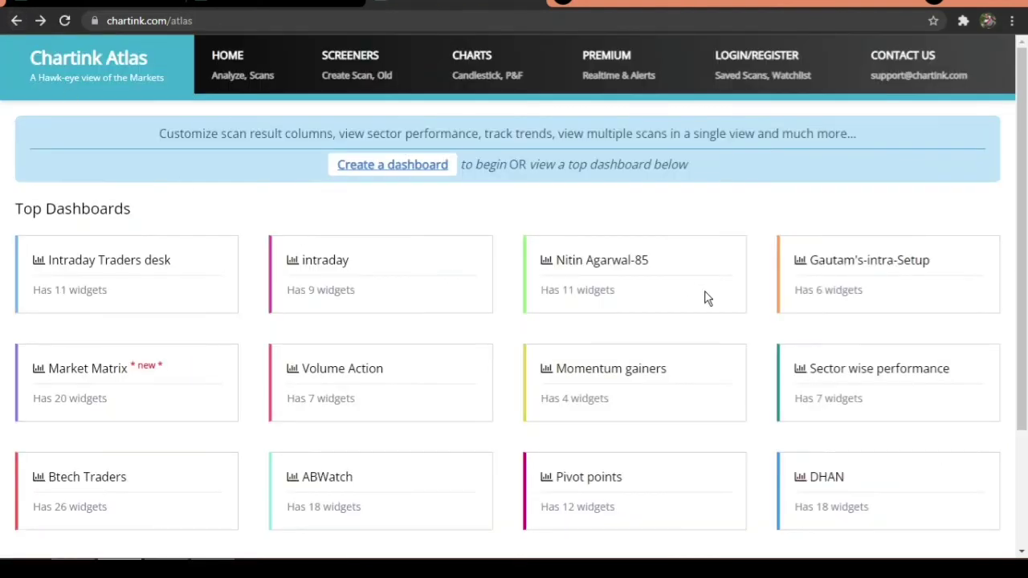
click(607, 267)
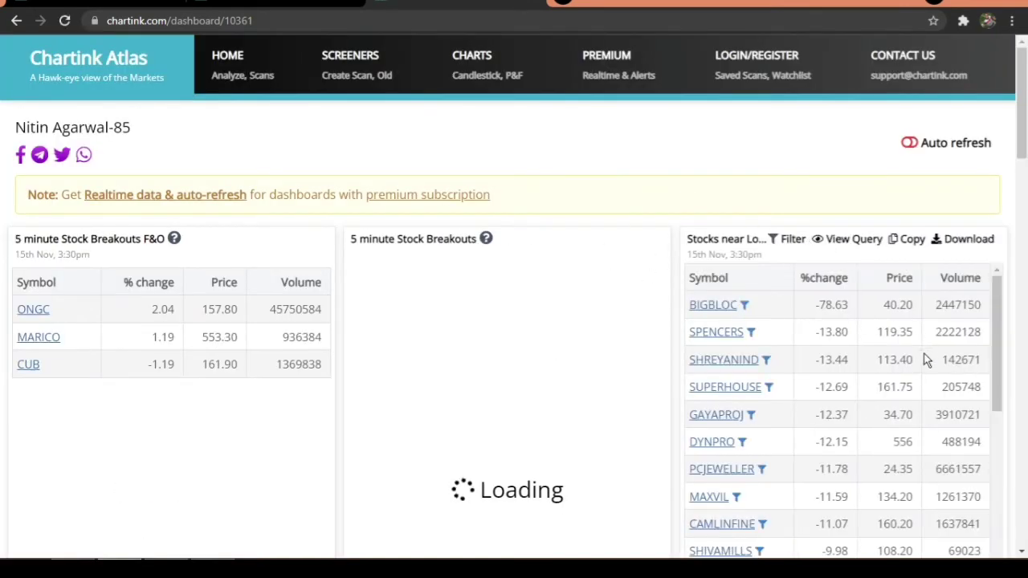
scroll(795, 385, down, 3)
scroll(173, 411, down, 2)
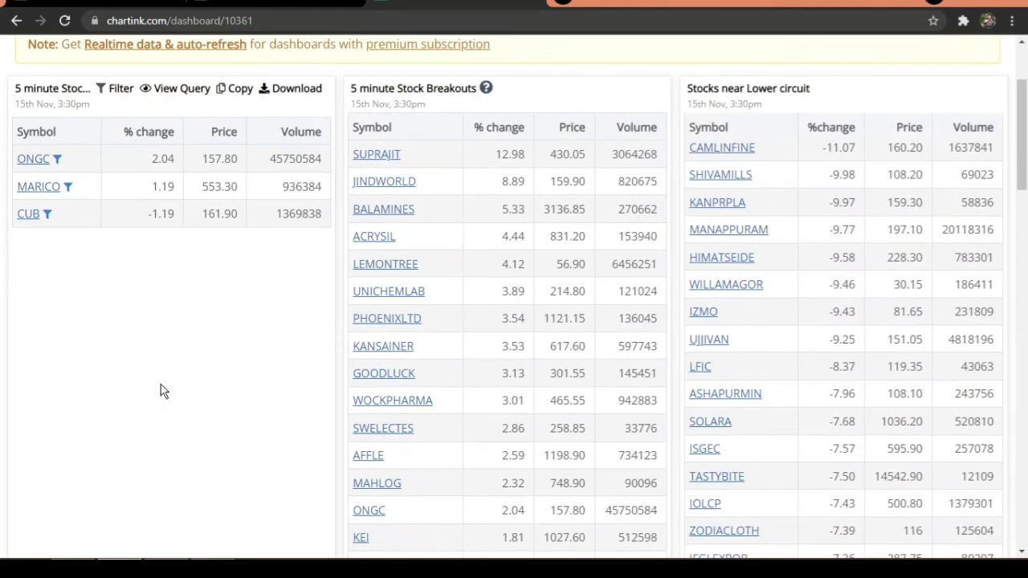
scroll(152, 240, down, 6)
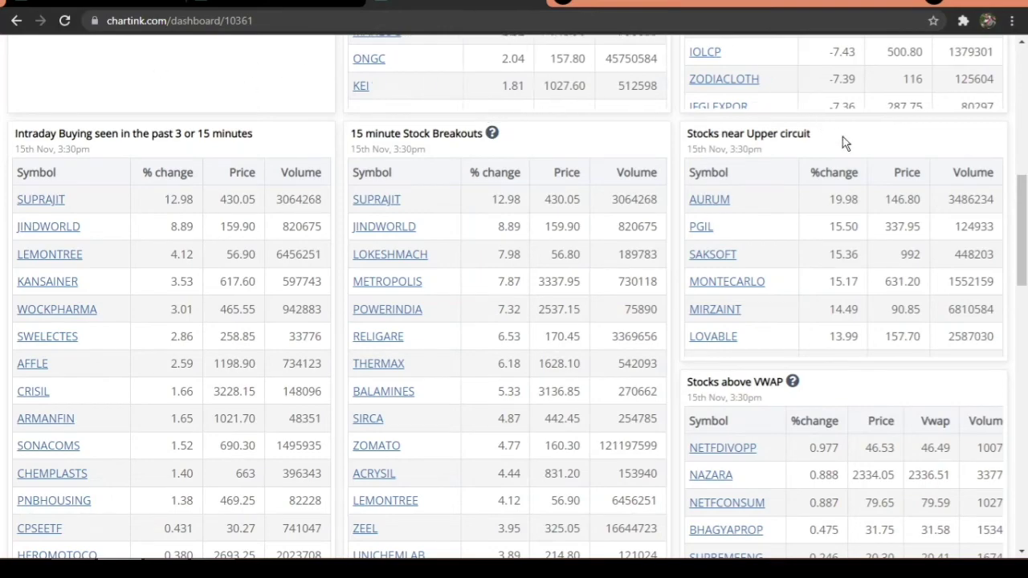
scroll(731, 289, up, 3)
scroll(700, 226, up, 2)
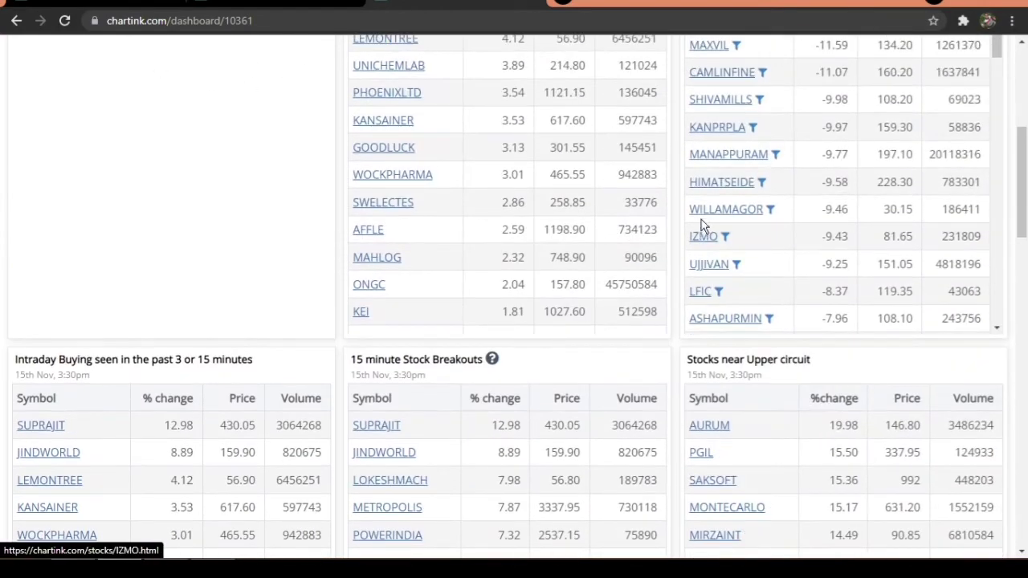
scroll(700, 226, up, 5)
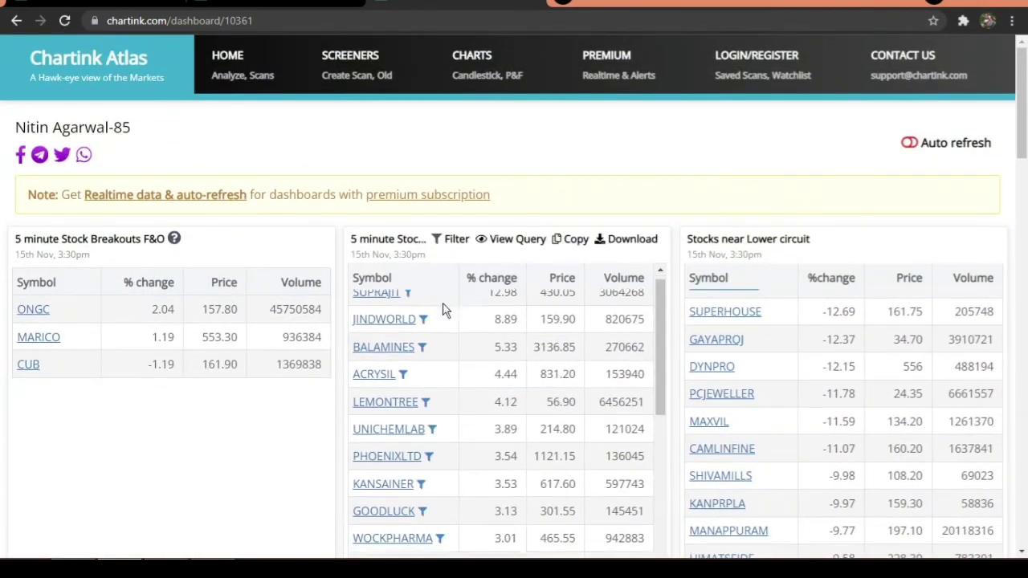
Look through all the dashboard's widgets, from Intraday Buying and 15 minute Stock Breakouts down to 5 Minutes RSI Oversold.
scroll(174, 412, down, 7)
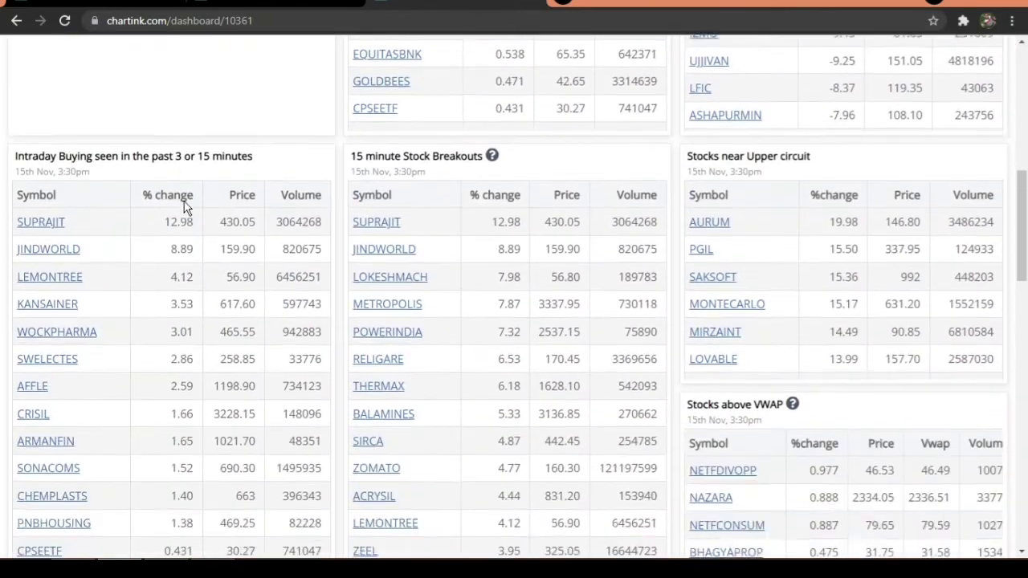
scroll(172, 201, down, 2)
scroll(183, 353, down, 1)
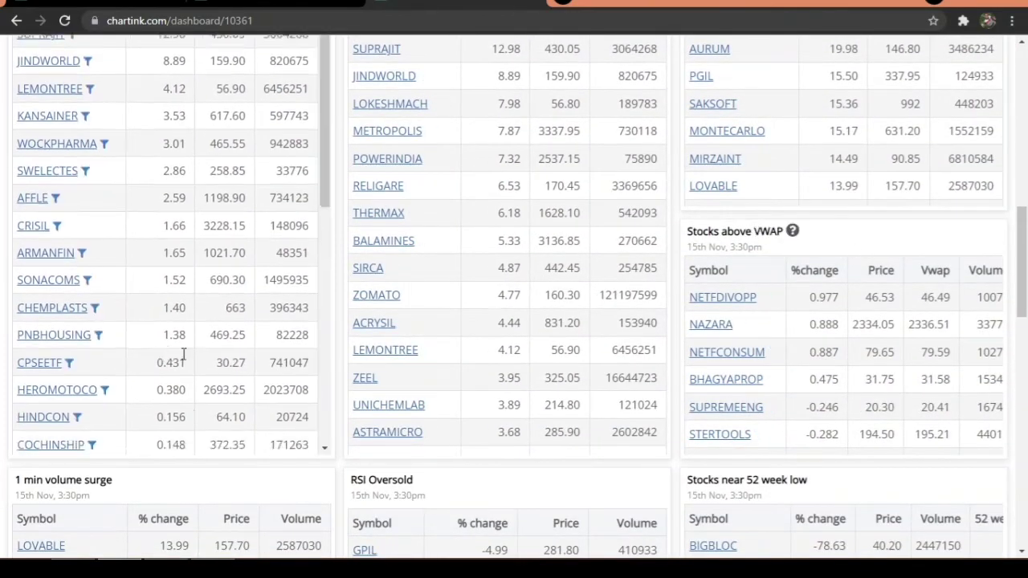
scroll(183, 353, down, 3)
scroll(35, 445, down, 6)
scroll(557, 480, down, 5)
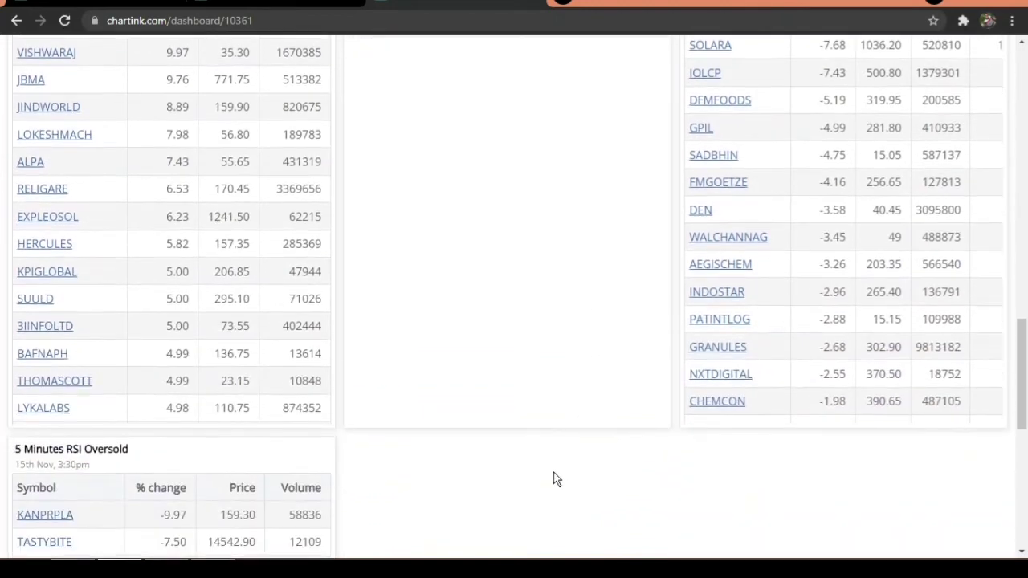
scroll(531, 440, down, 5)
scroll(475, 367, down, 3)
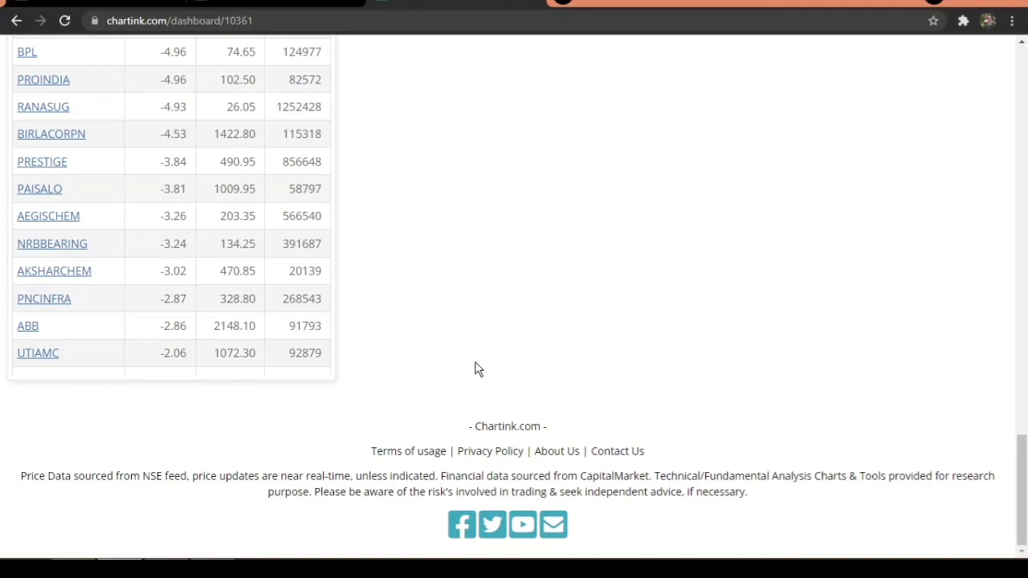
scroll(474, 367, up, 6)
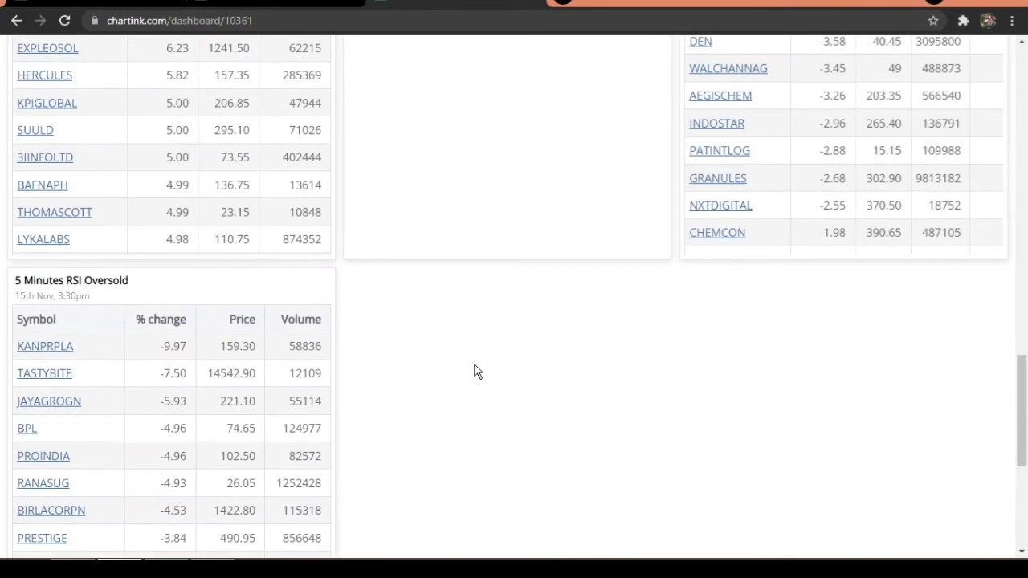
scroll(475, 370, up, 8)
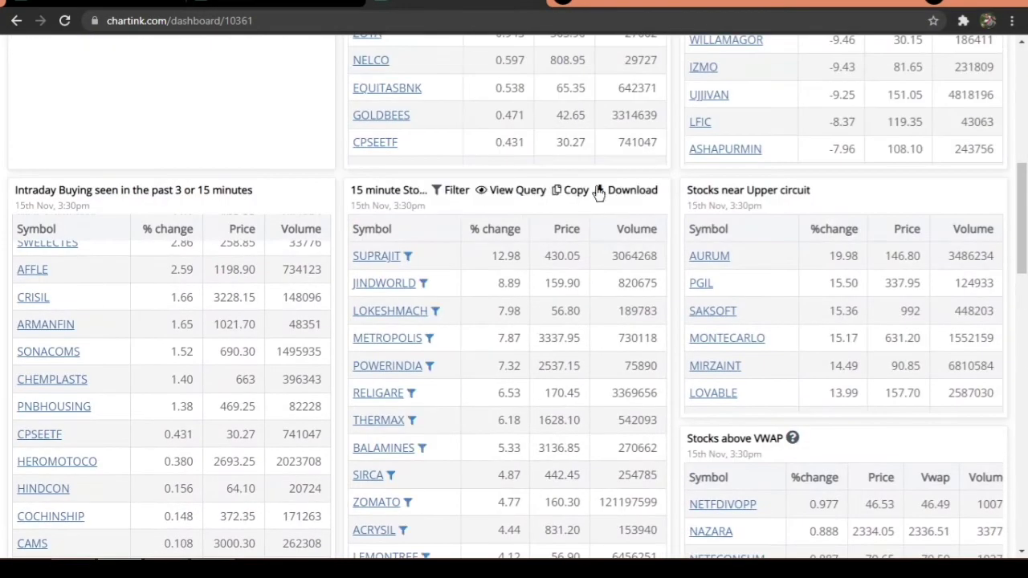
scroll(269, 175, up, 9)
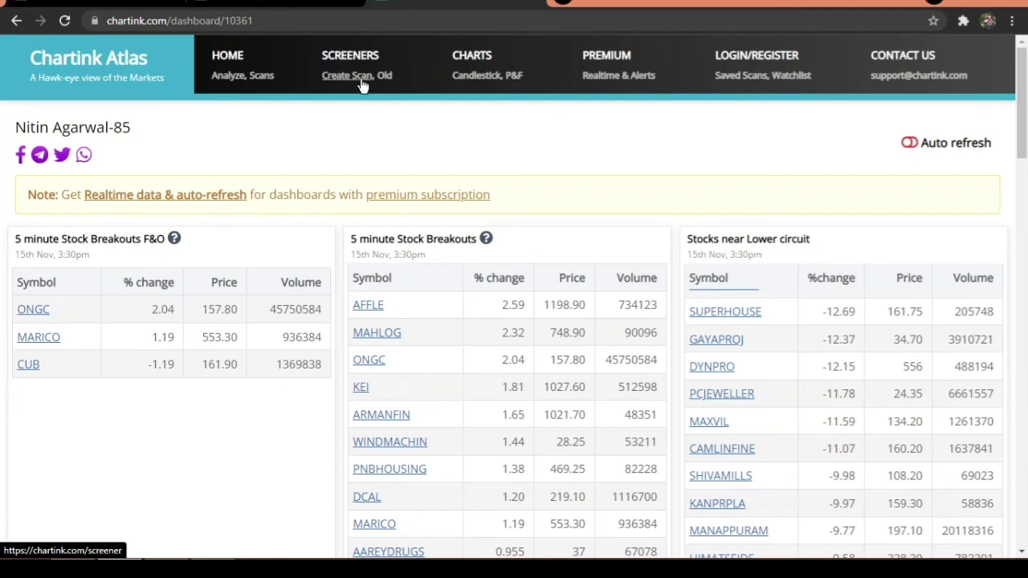
Go to the home page and open the 15 minute stock breakouts scan from Today's Top Trending Scans.
click(230, 56)
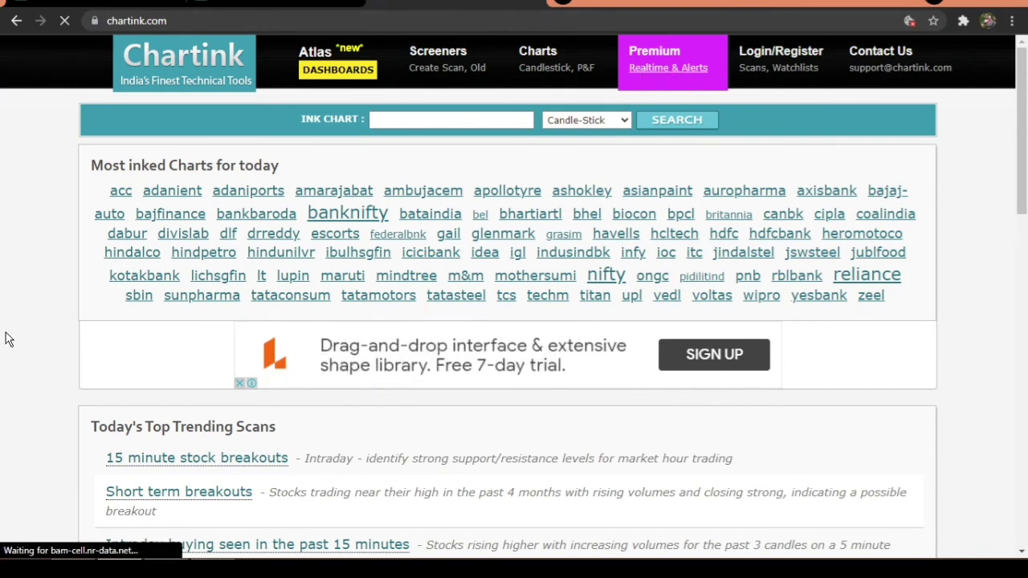
scroll(4, 342, down, 1)
scroll(59, 378, down, 2)
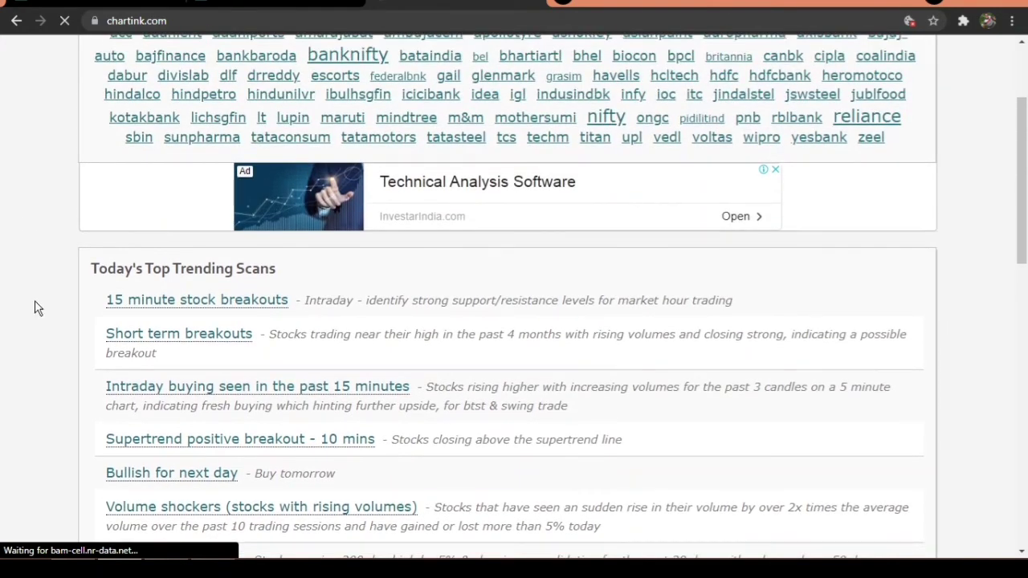
scroll(35, 302, down, 1)
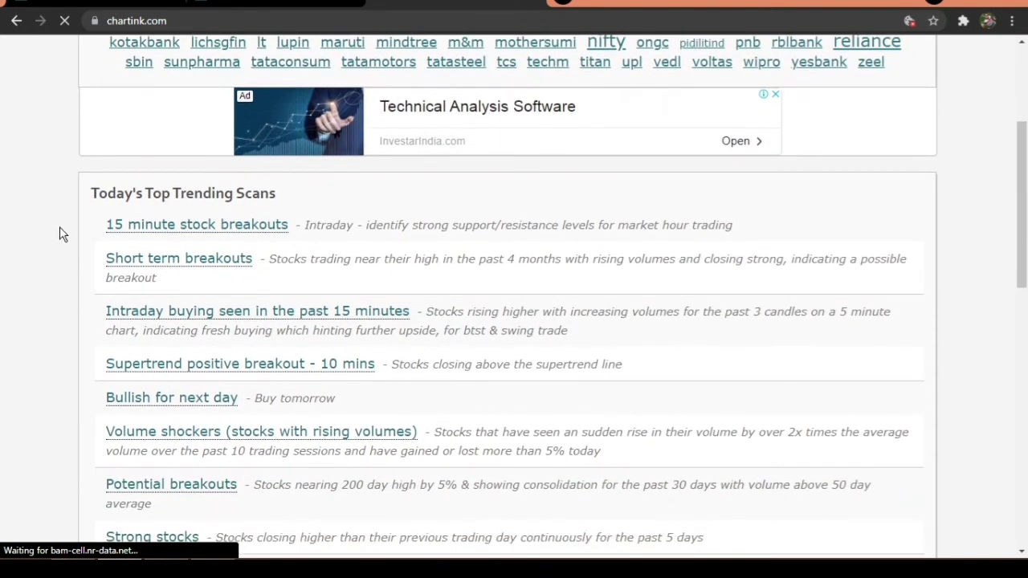
click(172, 228)
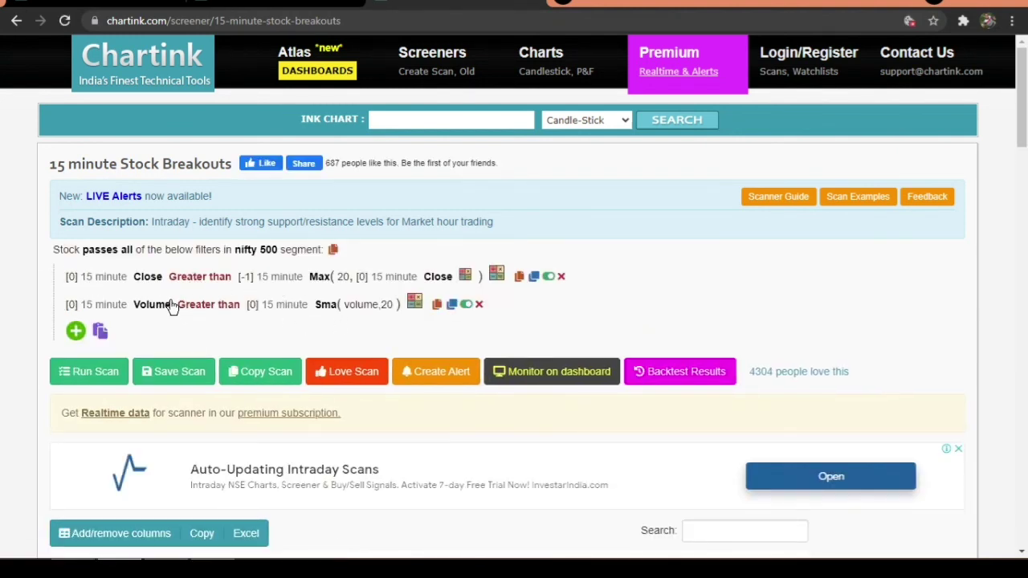
Return to the home page and read through the scans listed under Today's Top Trending Scans.
click(148, 74)
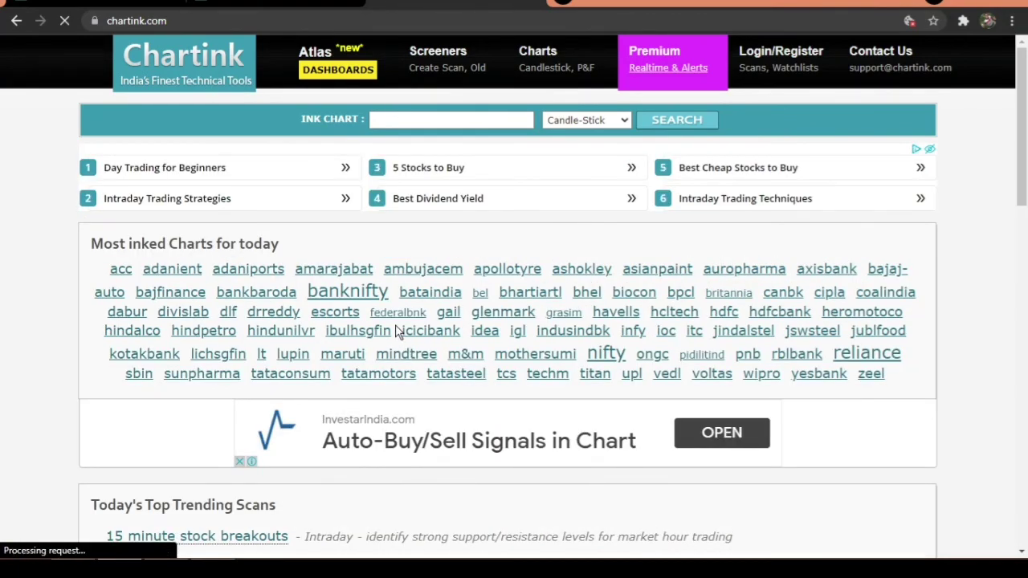
scroll(397, 333, down, 5)
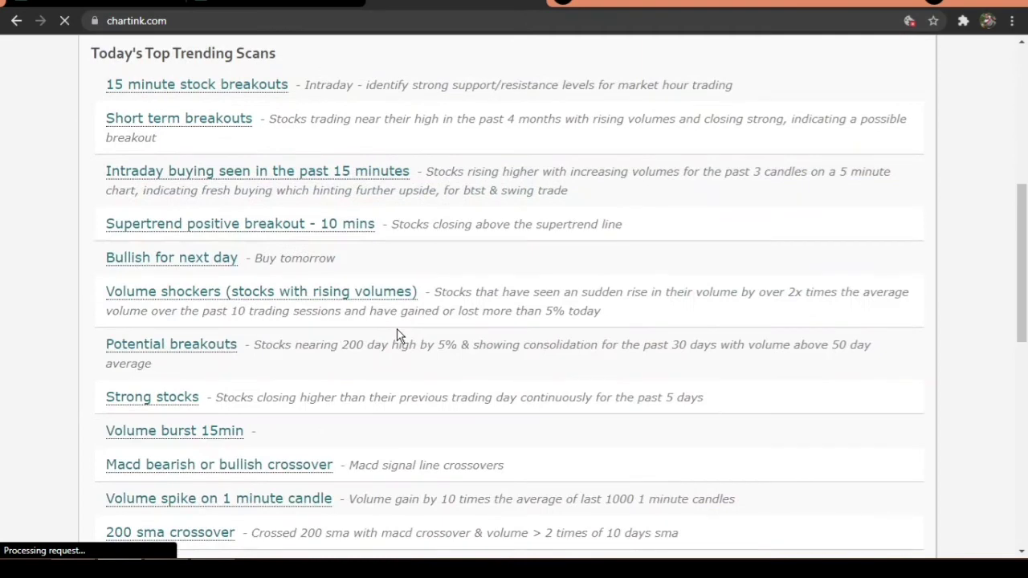
scroll(397, 333, up, 5)
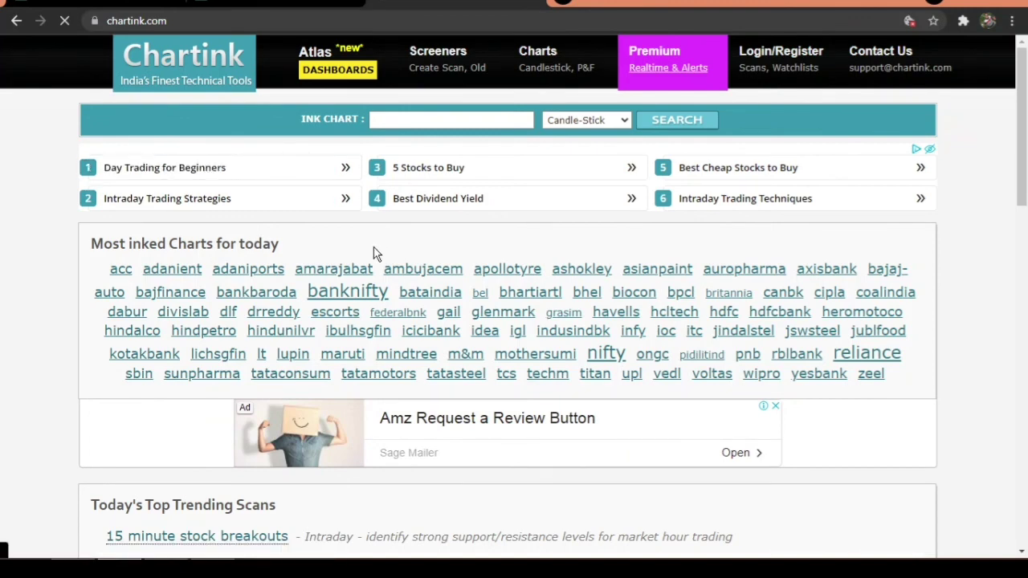
scroll(374, 252, down, 5)
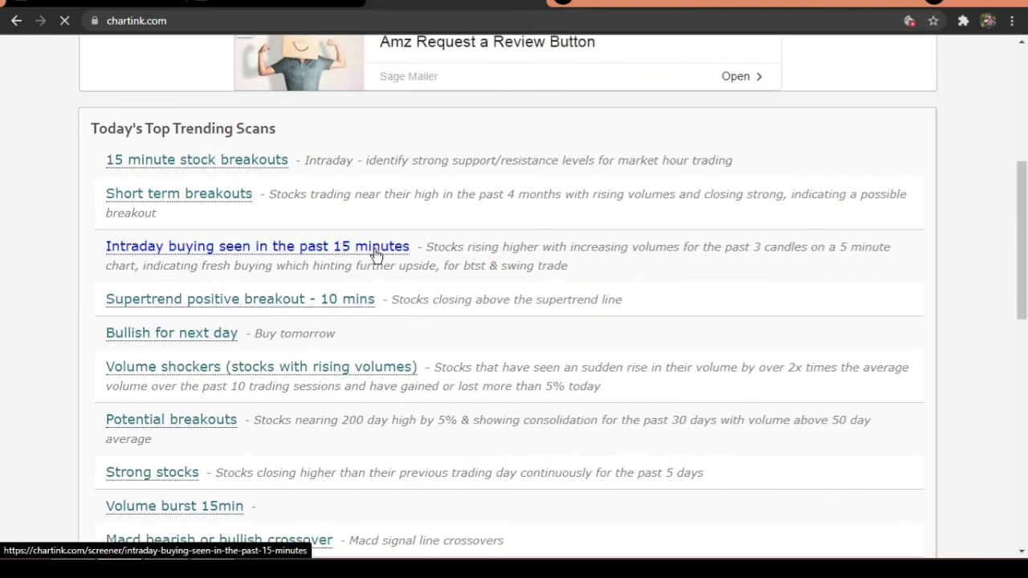